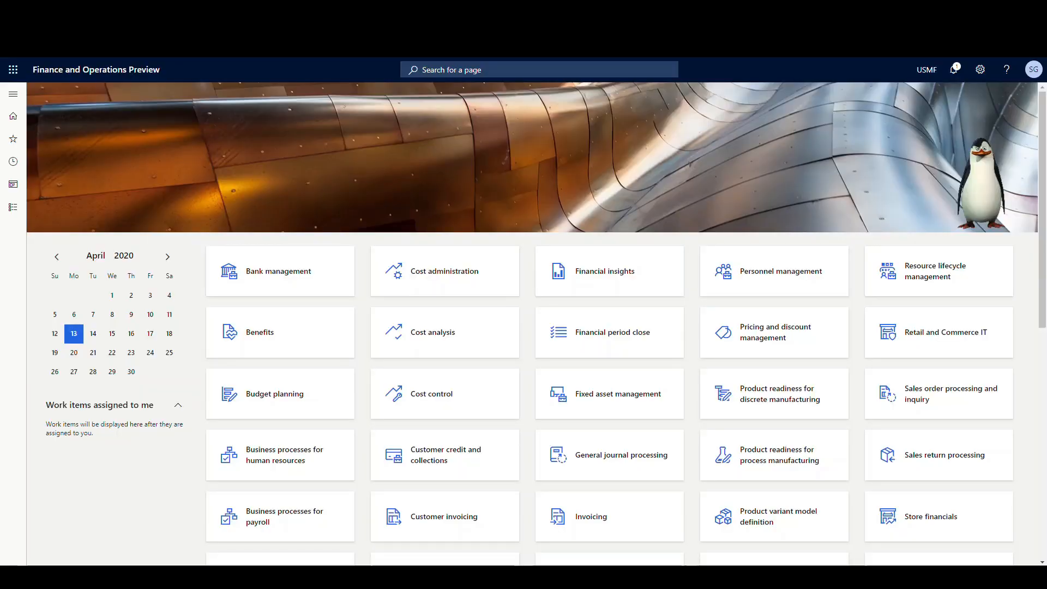
Step: Navigate to Warehouse management > Setup > Release to warehouse > Fulfillment policies
click(12, 93)
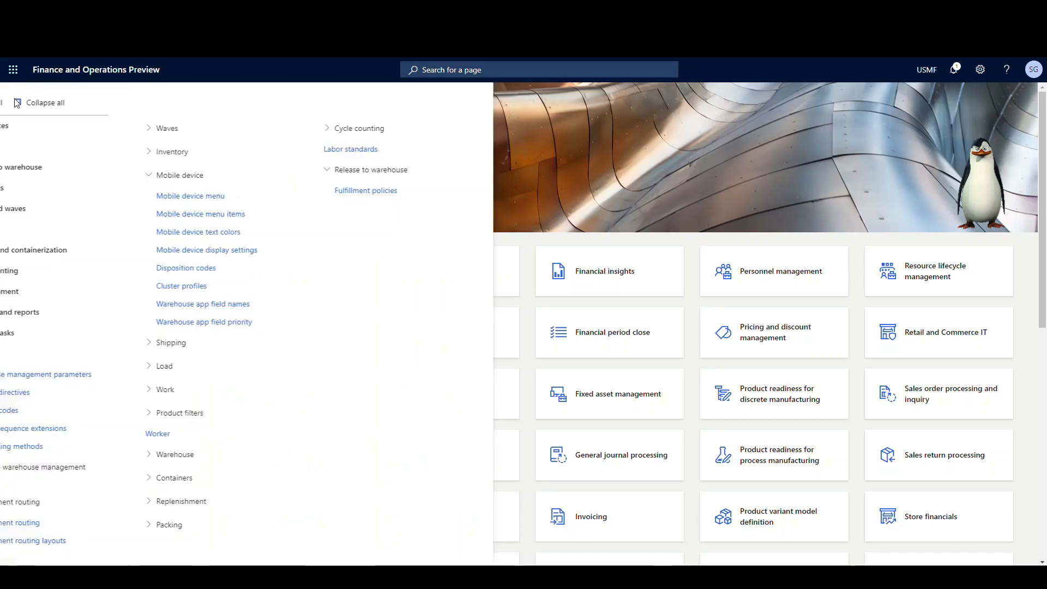
scroll(65, 327, down, 3)
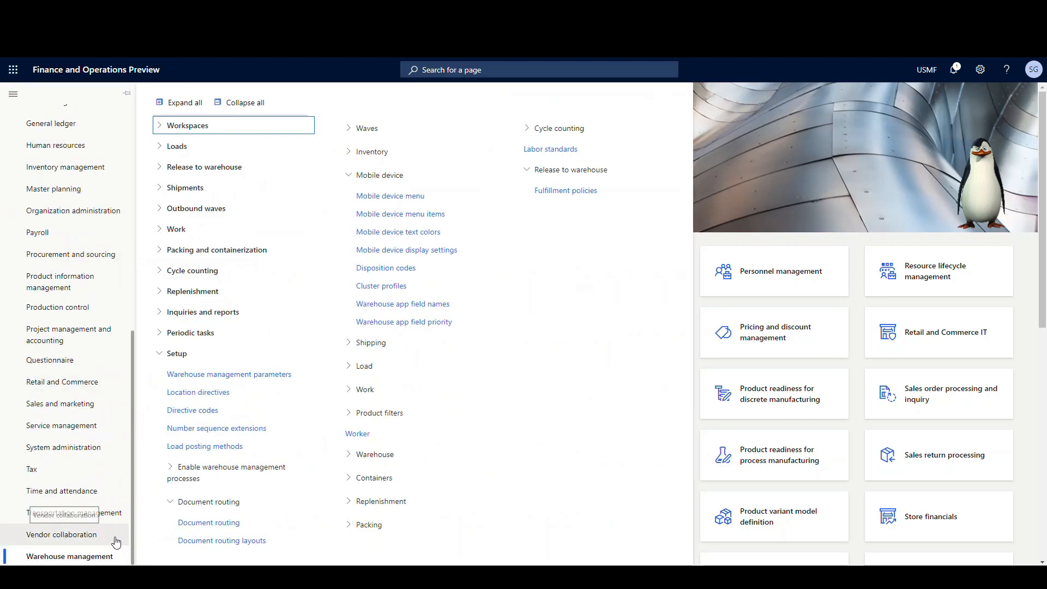
click(556, 191)
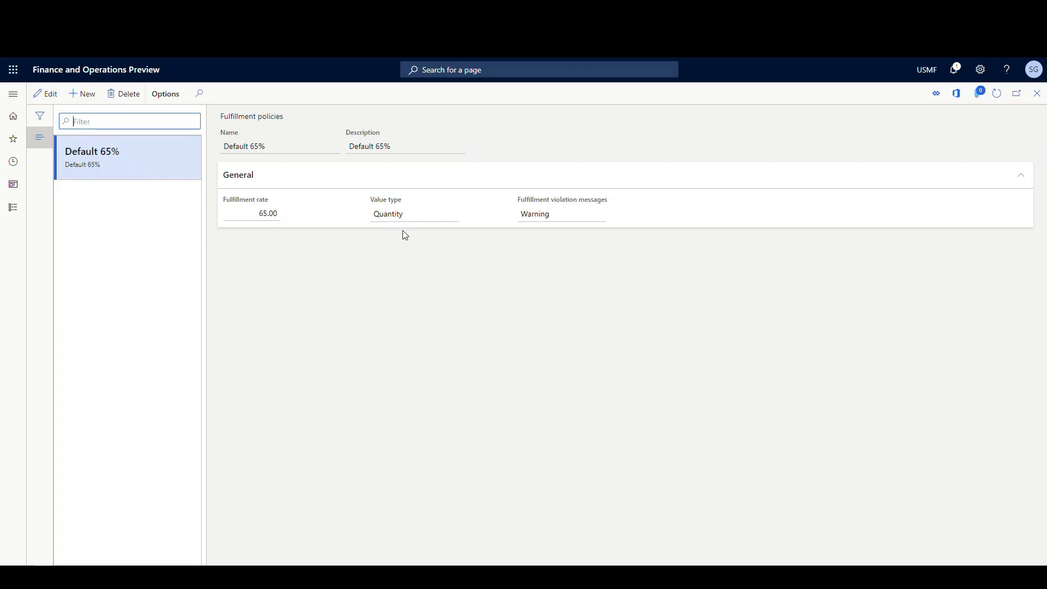
Step: Start a new policy named '100% Ship', description '100% Shipment', fulfillment rate 100.00
click(87, 94)
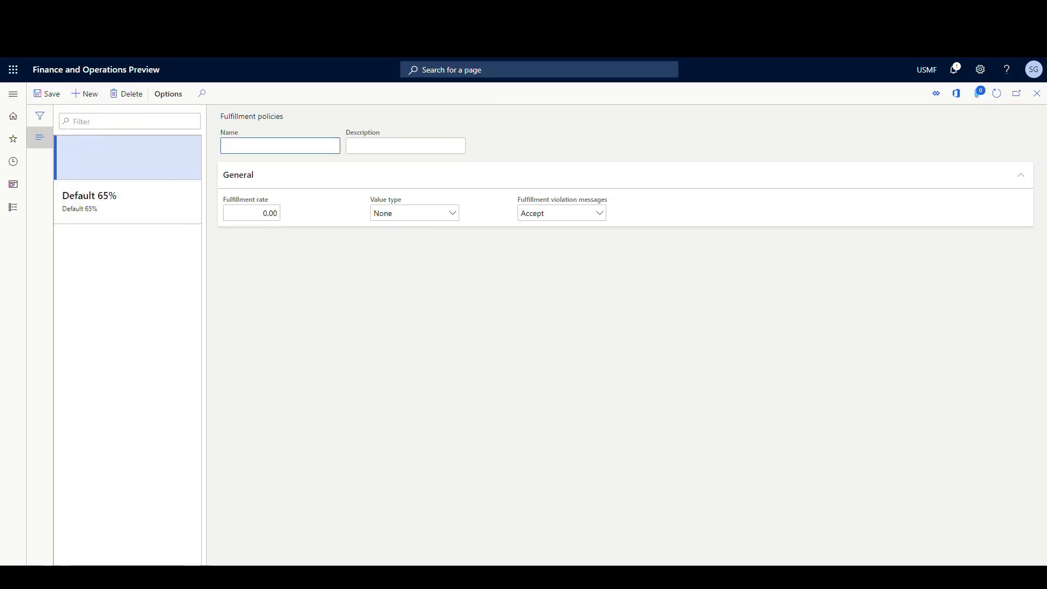
click(281, 145)
text(100% Ship)
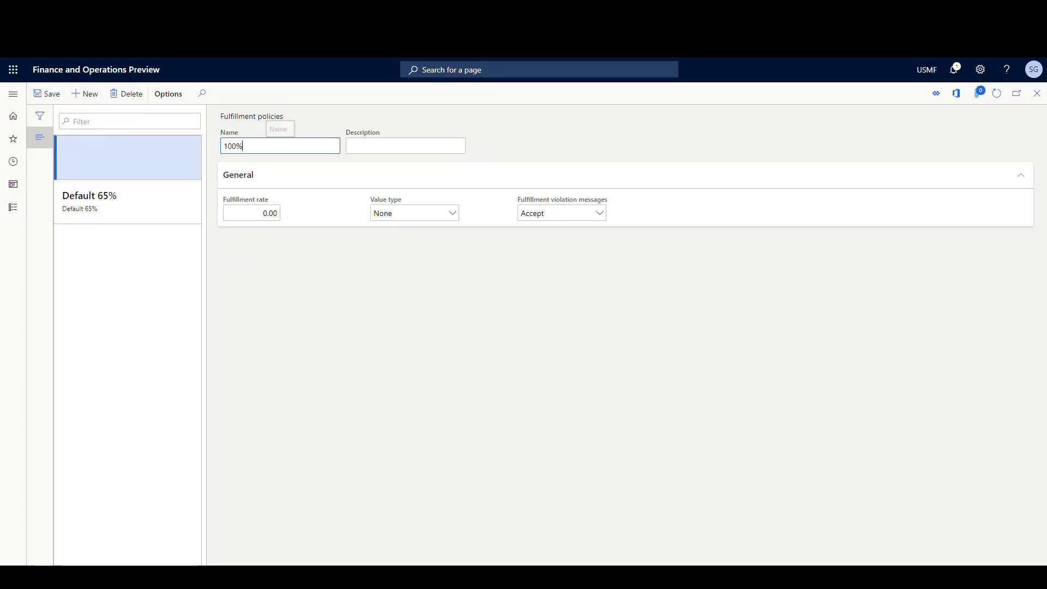
key(Tab)
text(100)
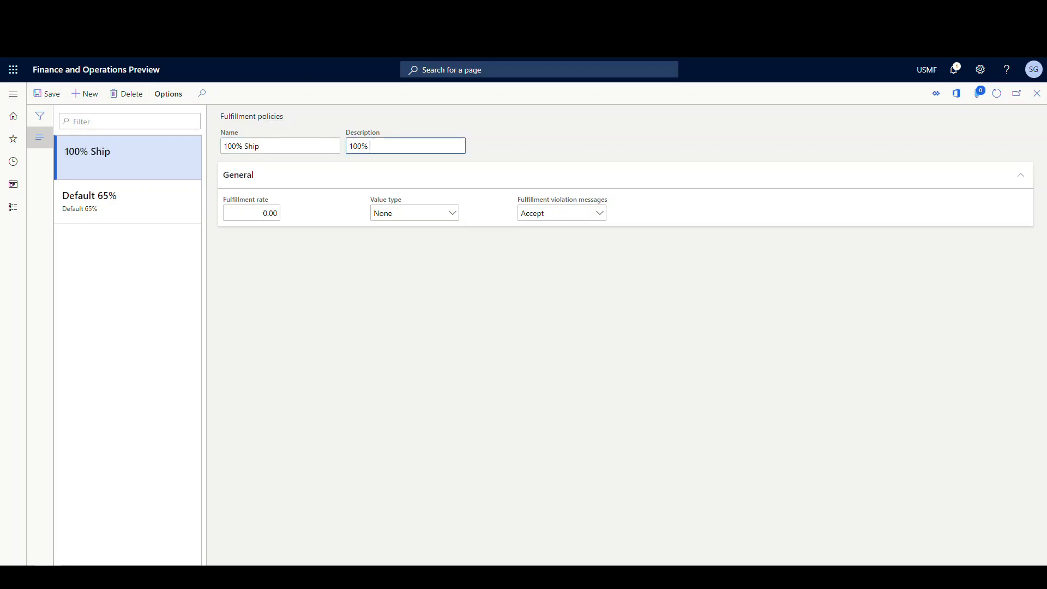
text(Ship)
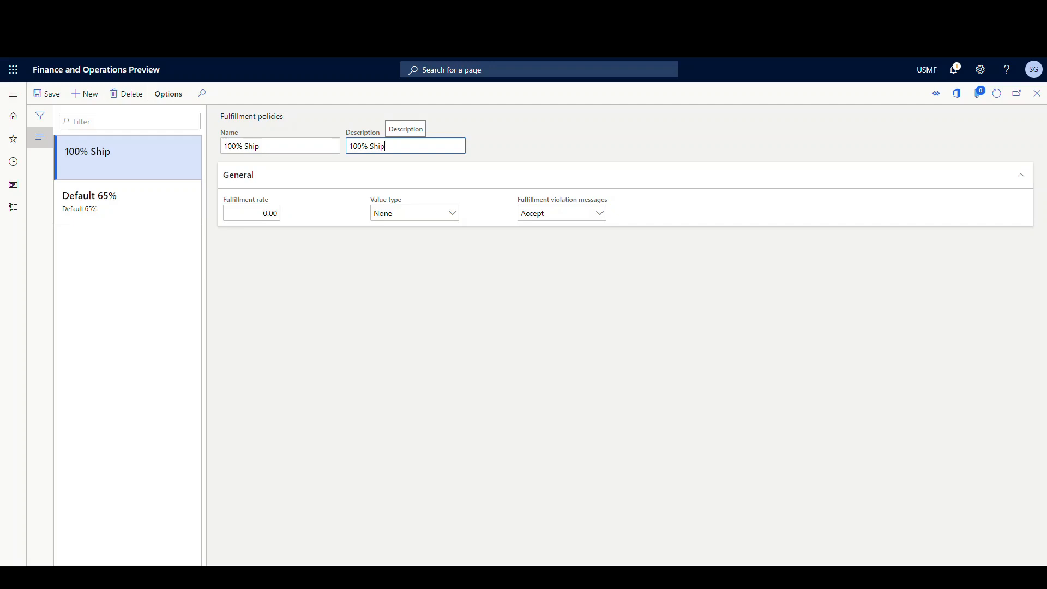
text(ment)
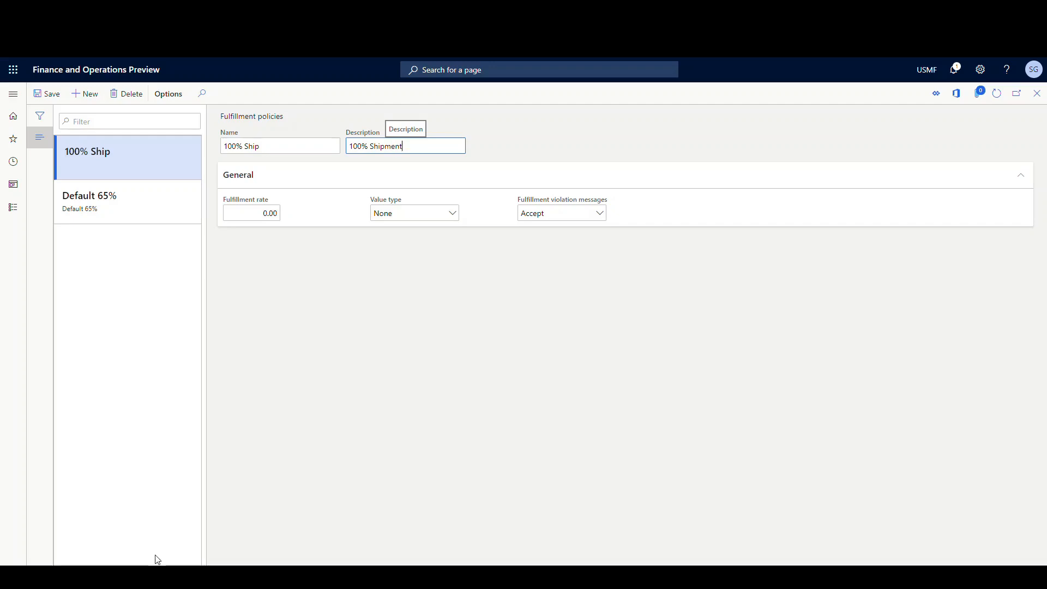
click(254, 212)
text(1)
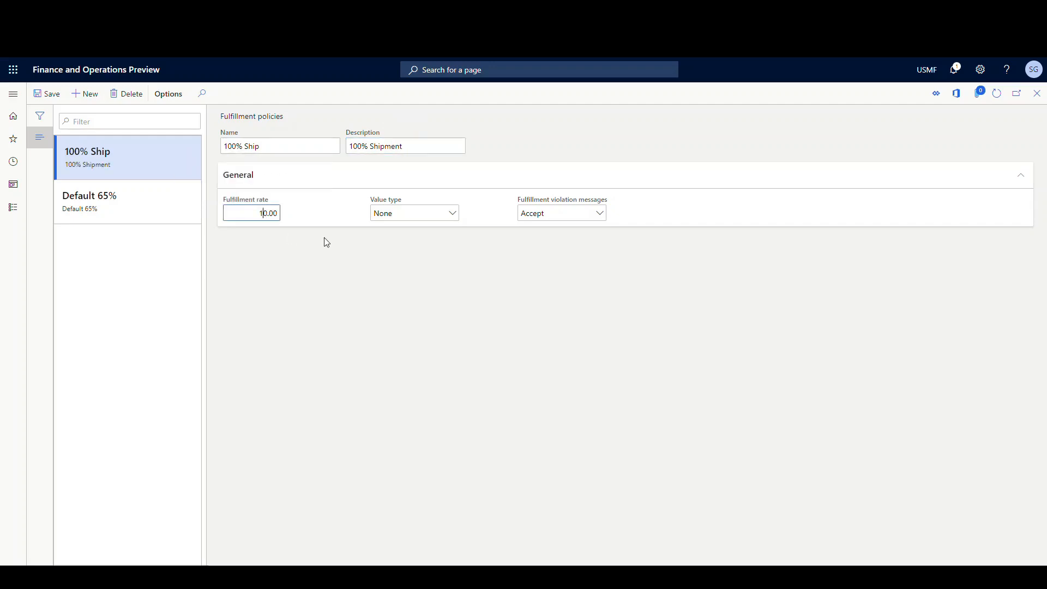
text(00)
key(Tab)
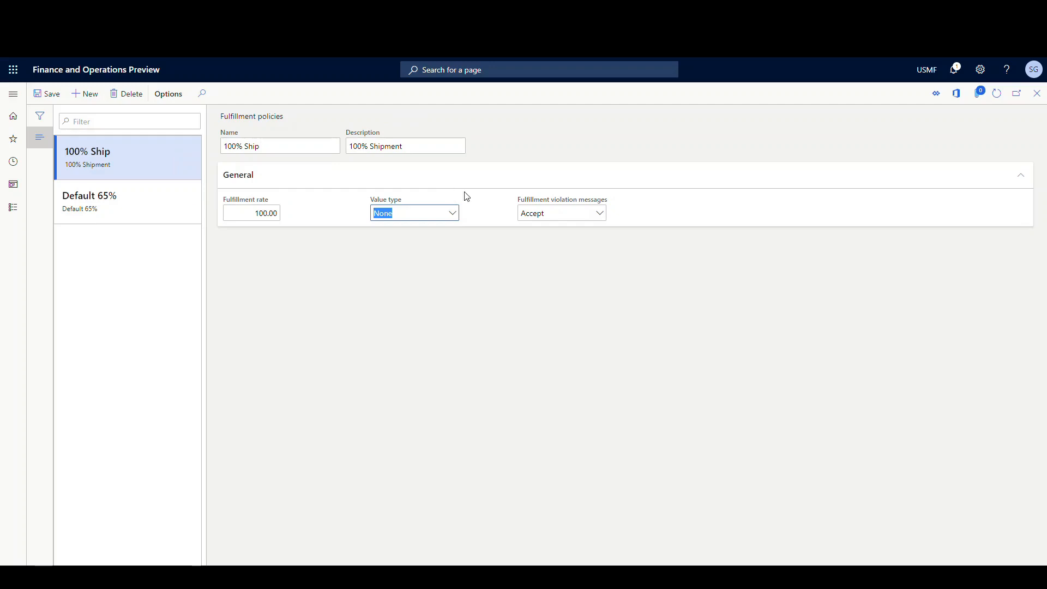
Step: Set value type Quantity and violation messages Error, then save the 100% Ship policy
click(455, 215)
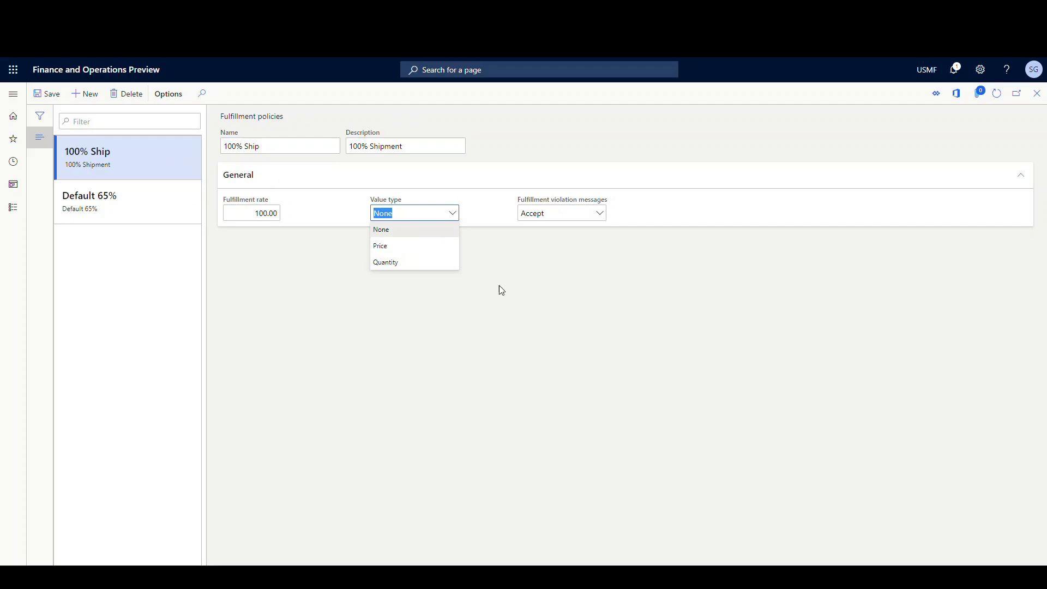
click(412, 263)
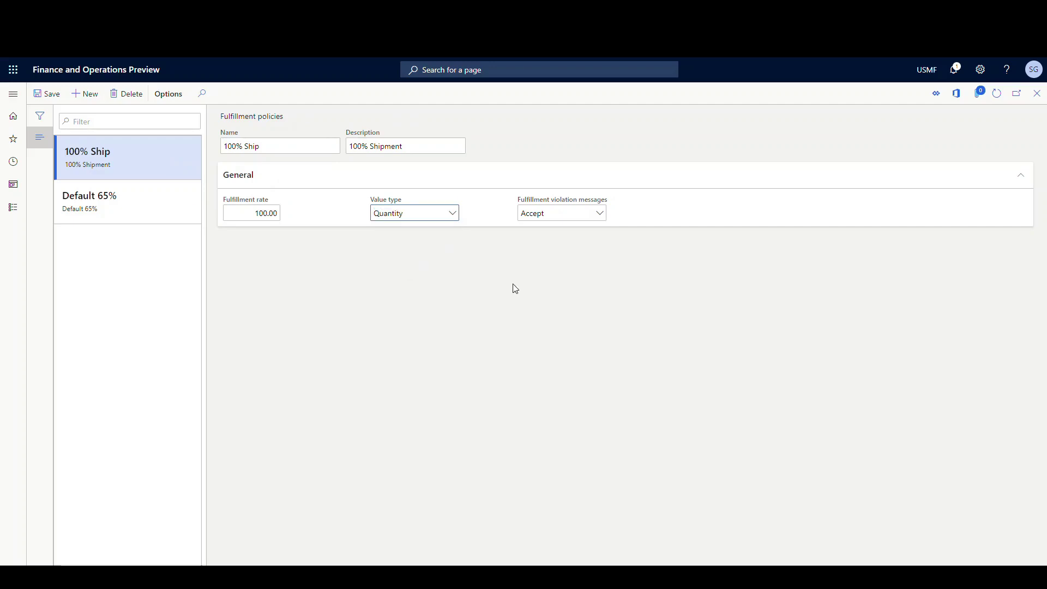
click(603, 216)
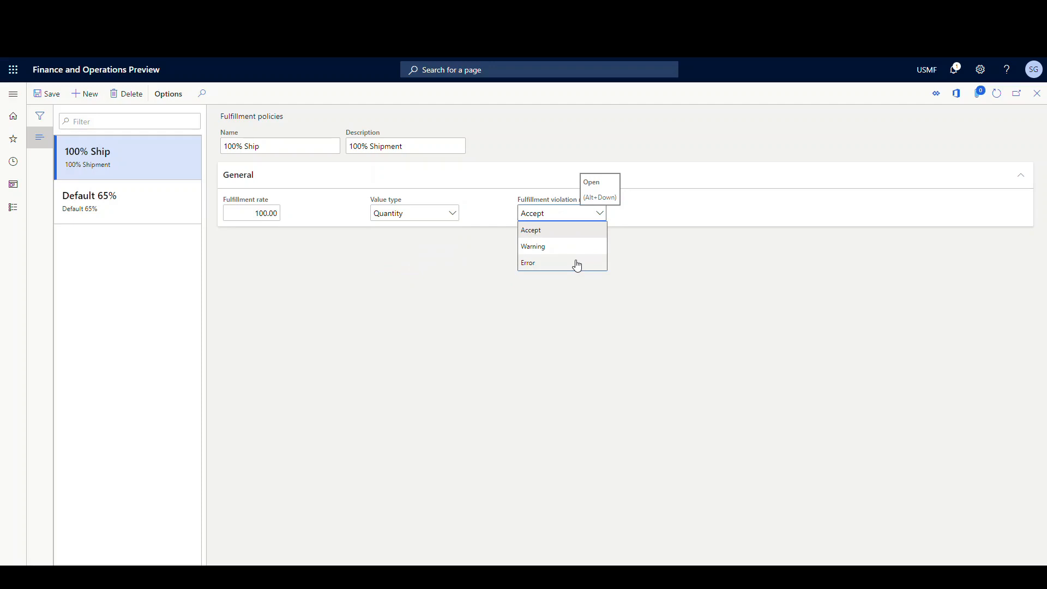
click(577, 263)
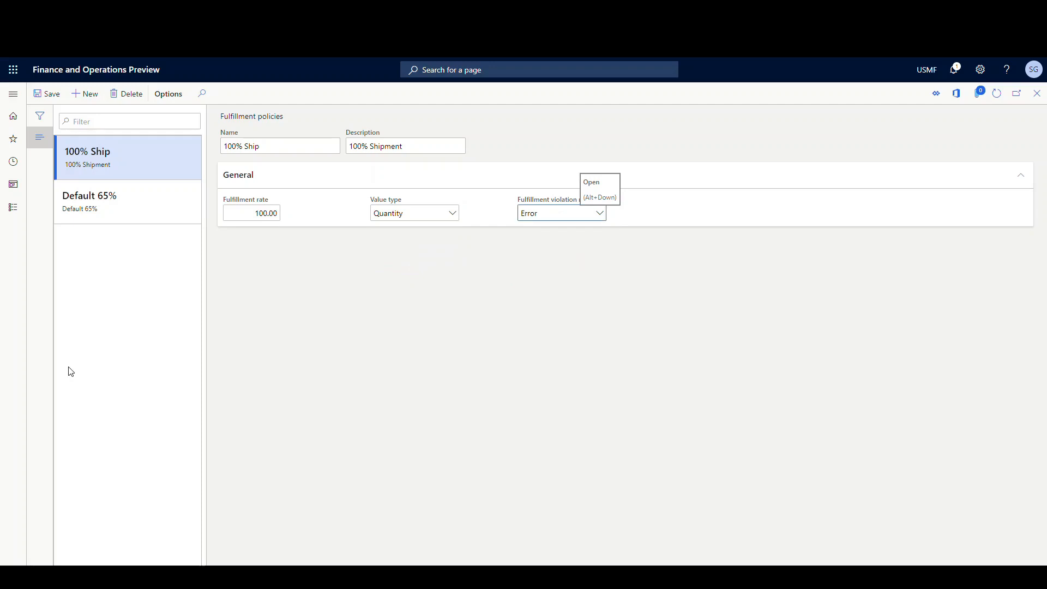
click(47, 93)
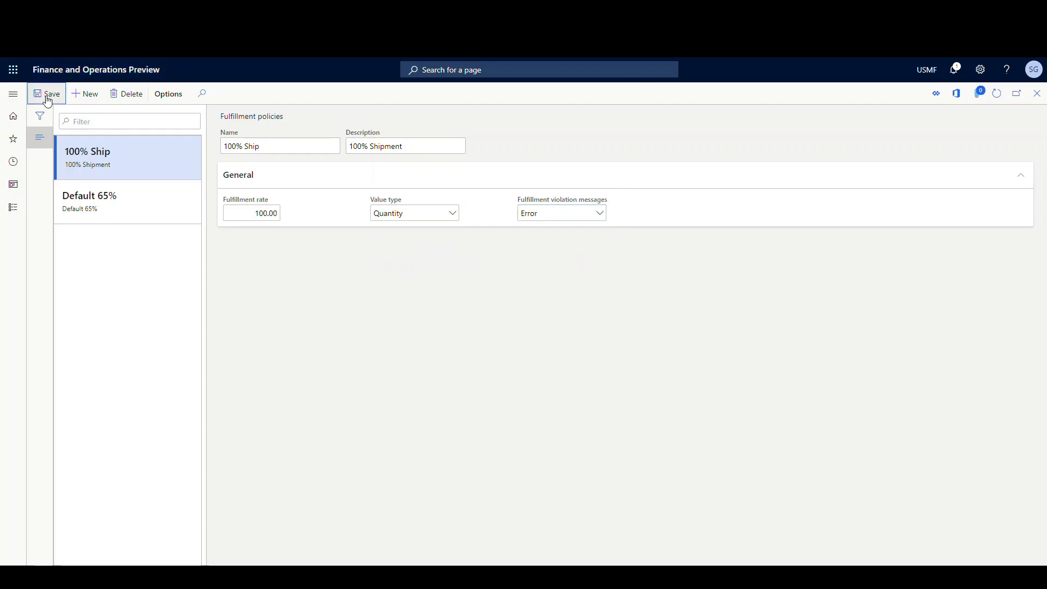
Step: View the Default 65% policy, then the Accounts receivable parameters' Warehouse management settings
click(131, 204)
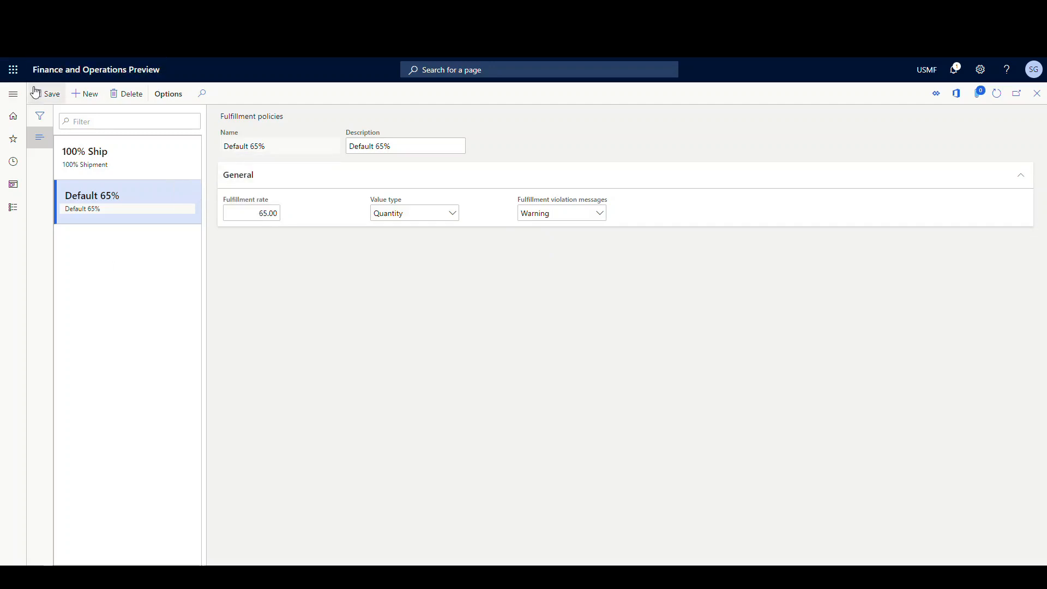
click(17, 96)
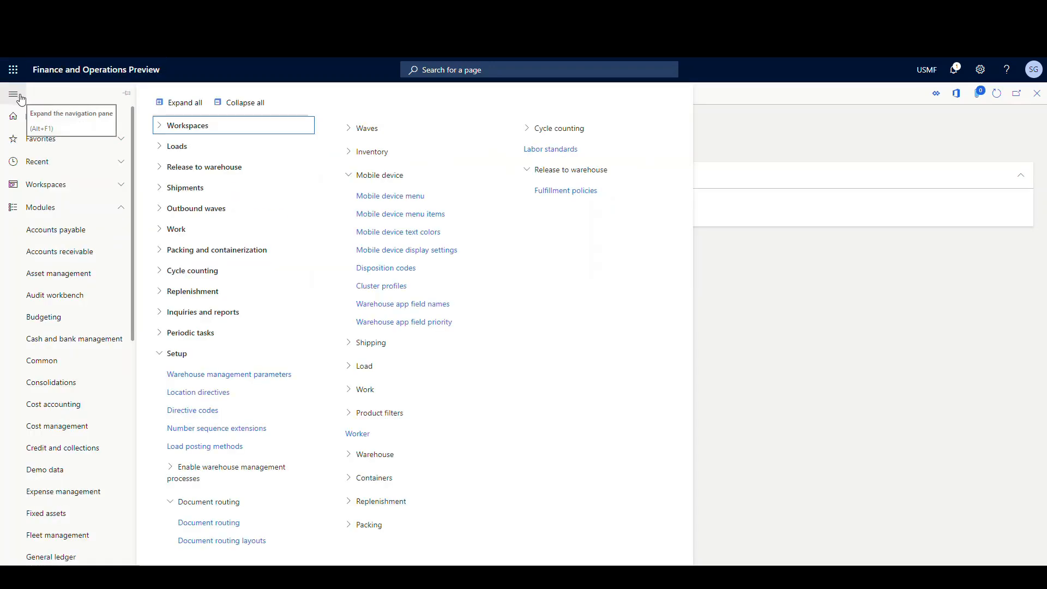
click(60, 252)
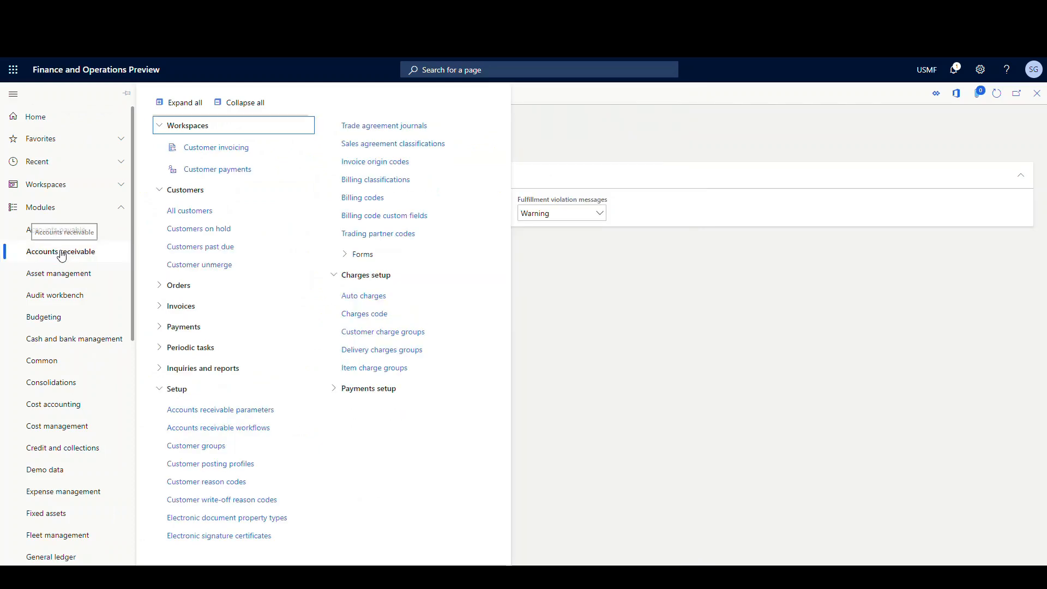
click(220, 409)
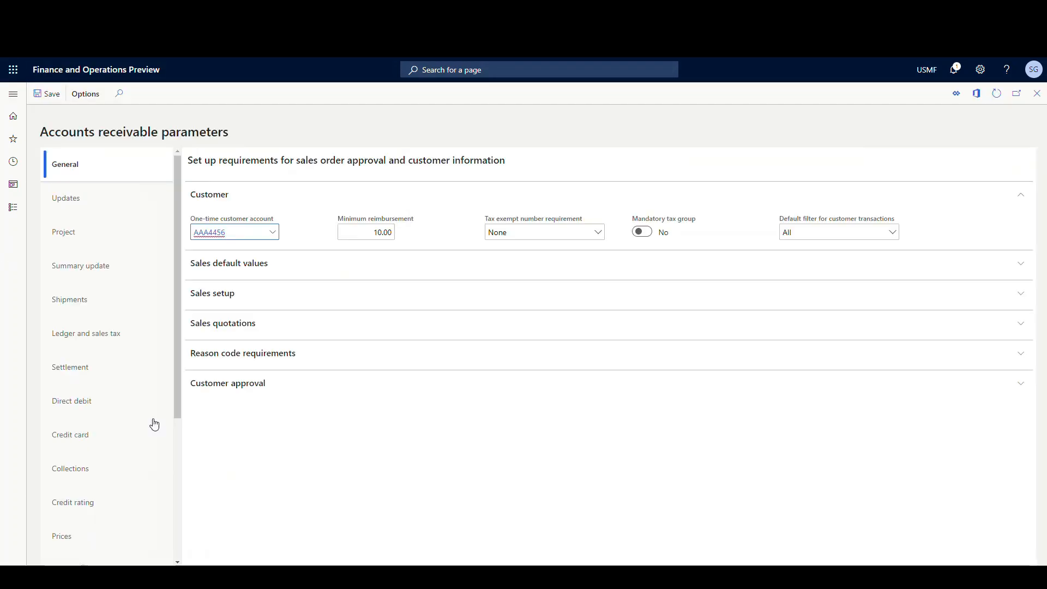
scroll(110, 400, down, 5)
click(93, 517)
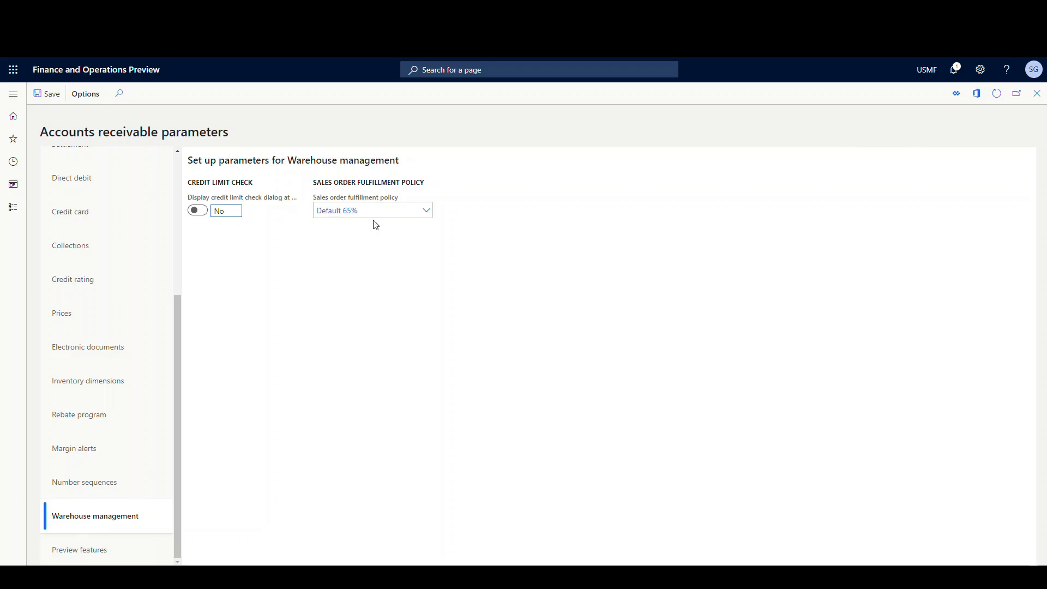
Step: Check the transfer order settings in Inventory and warehouse management parameters (Default 65%)
click(13, 94)
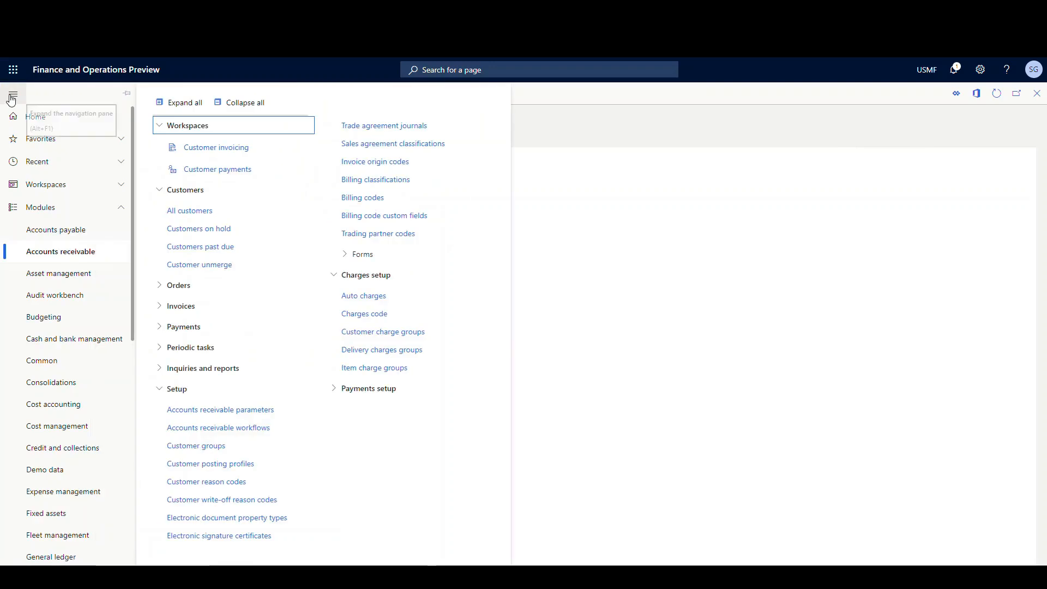
scroll(50, 164, down, 2)
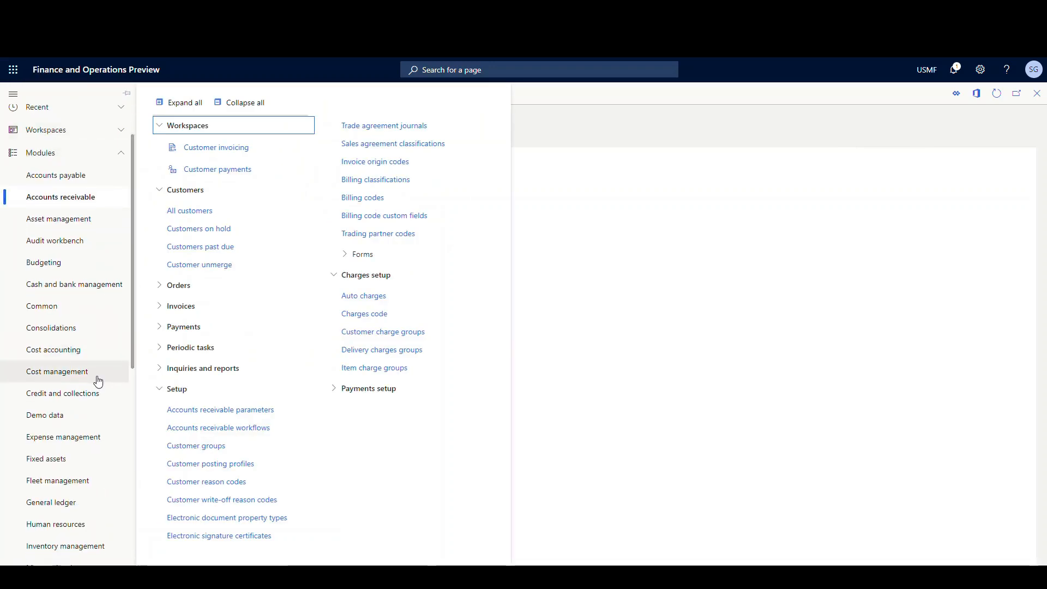
scroll(65, 328, down, 2)
scroll(66, 343, down, 2)
click(80, 382)
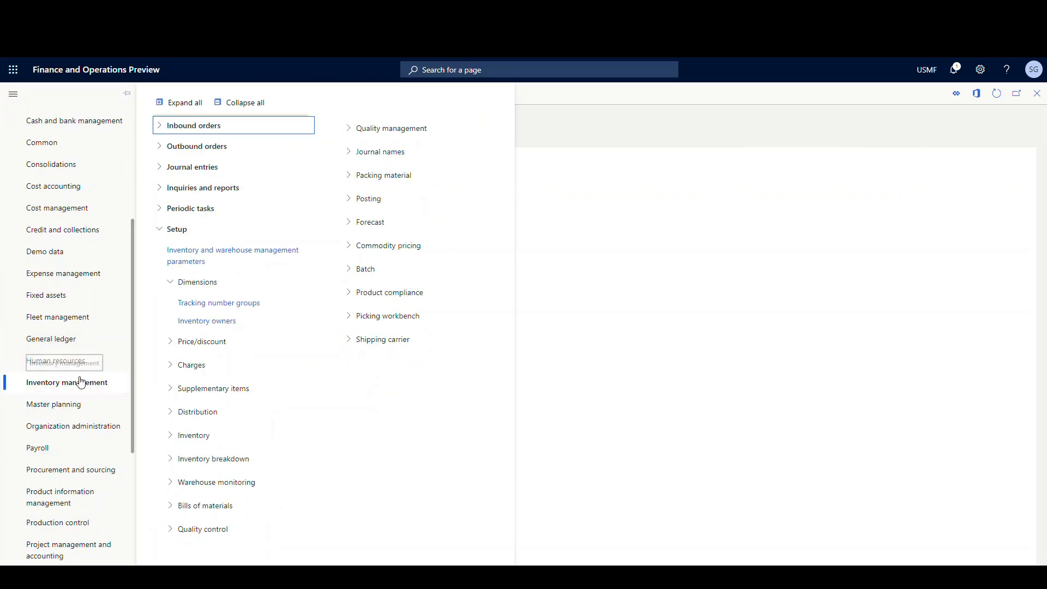
click(226, 256)
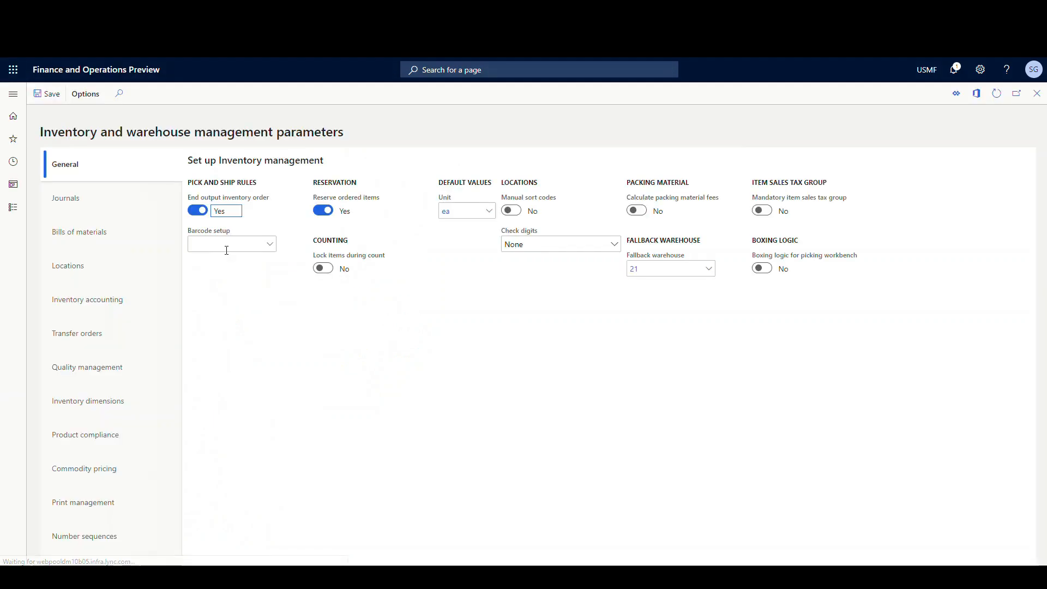
click(77, 333)
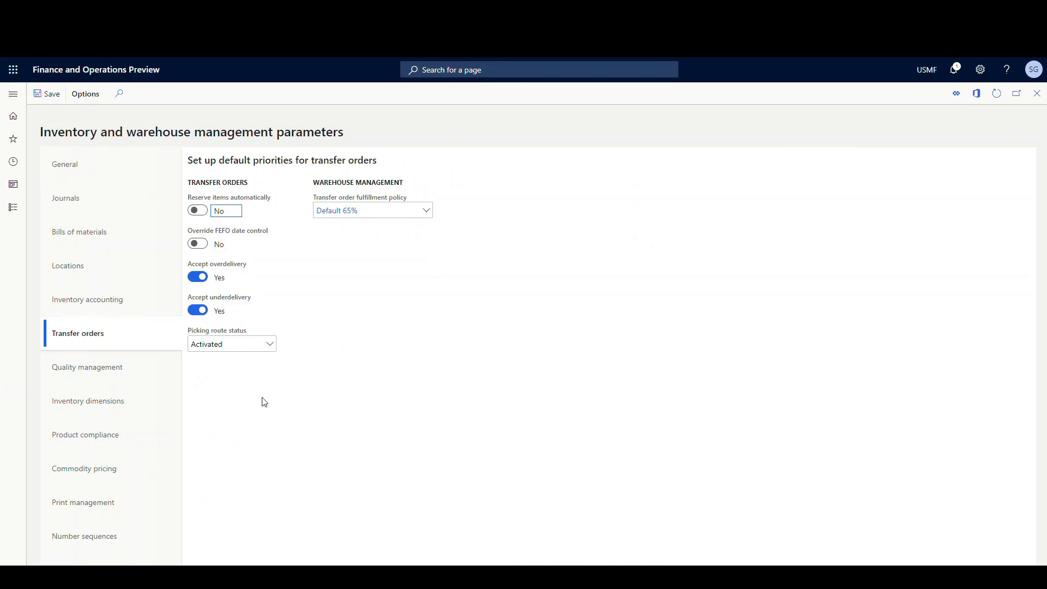
click(12, 94)
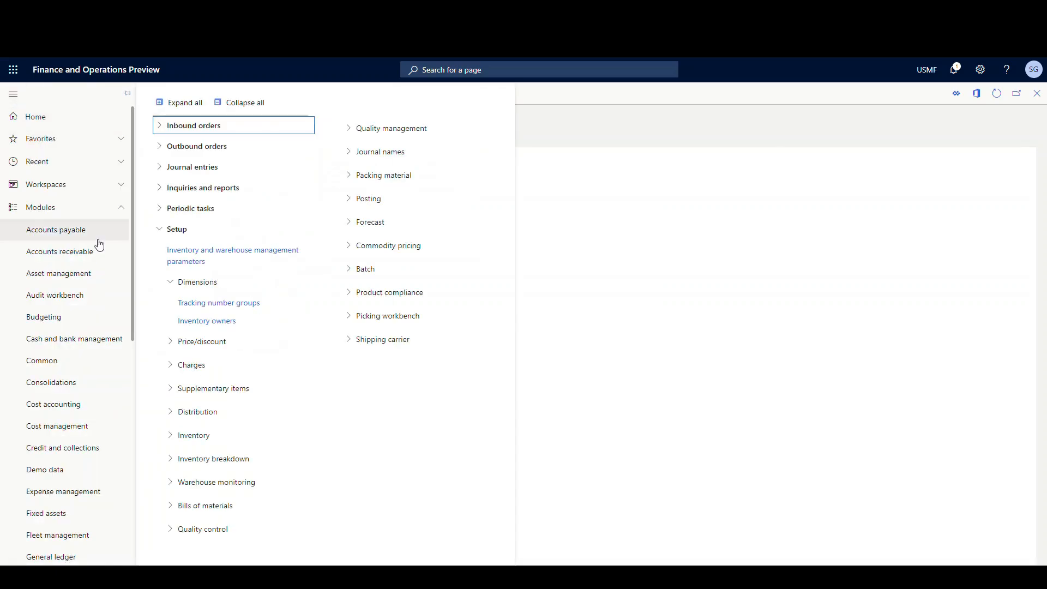
Step: Go to Accounts receivable > All customers and edit customer US-004 Cave Wholesales
click(60, 251)
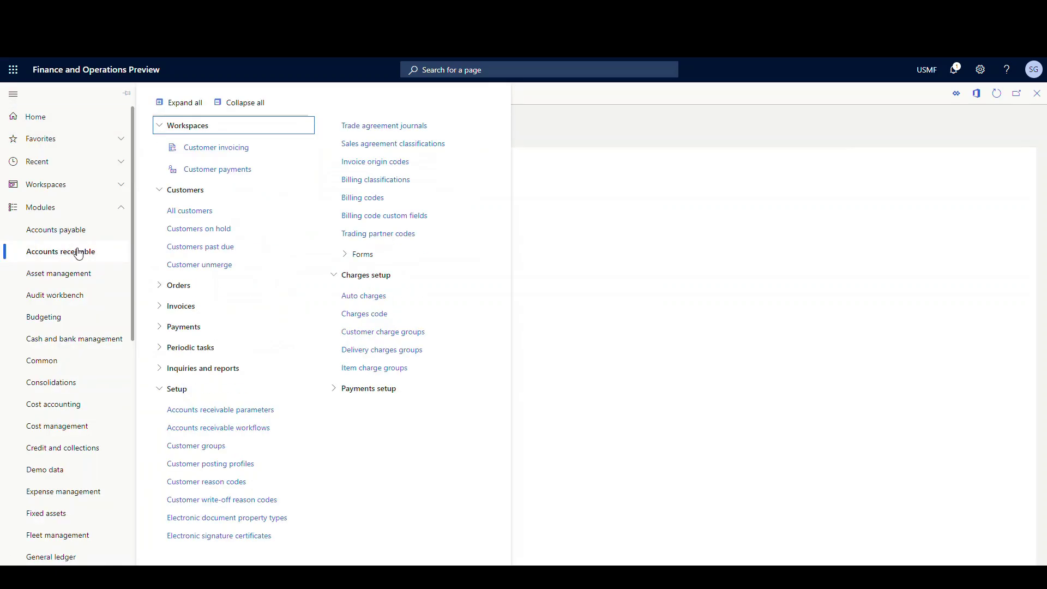
click(190, 210)
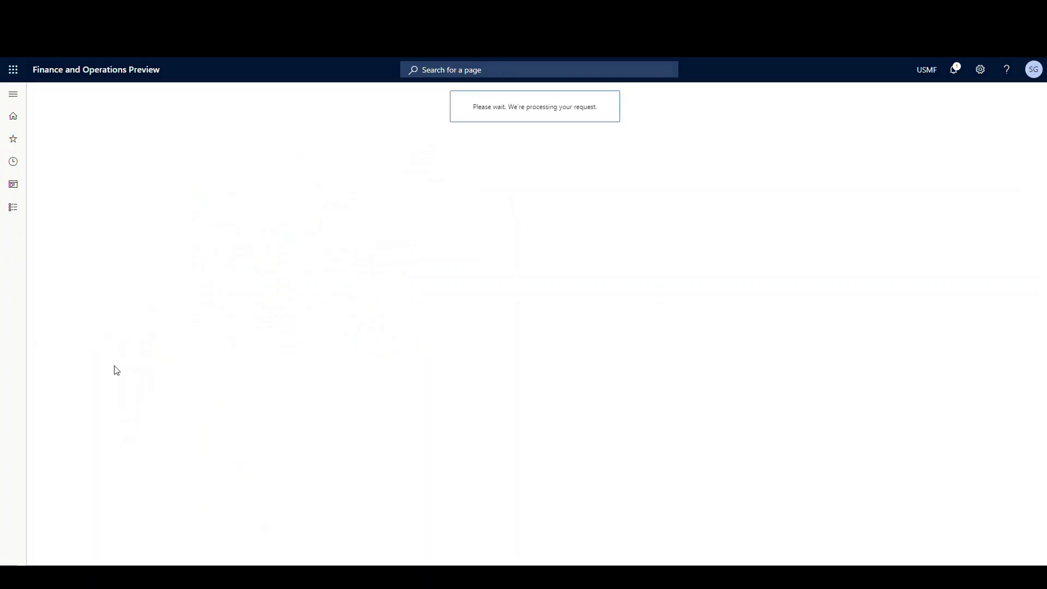
click(99, 403)
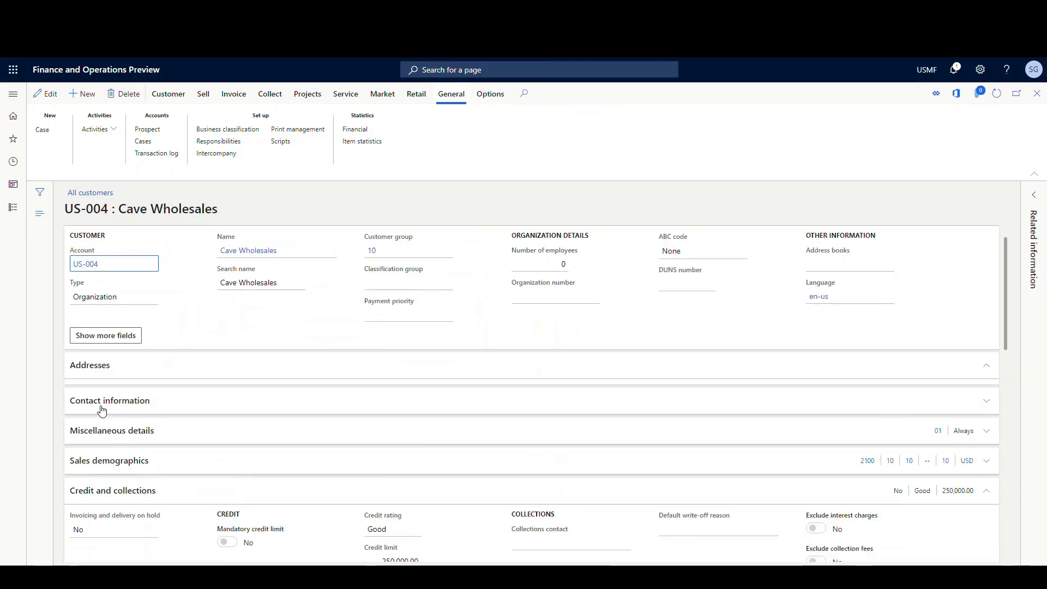
scroll(102, 407, down, 5)
scroll(102, 408, down, 3)
scroll(102, 408, down, 3)
scroll(102, 407, down, 3)
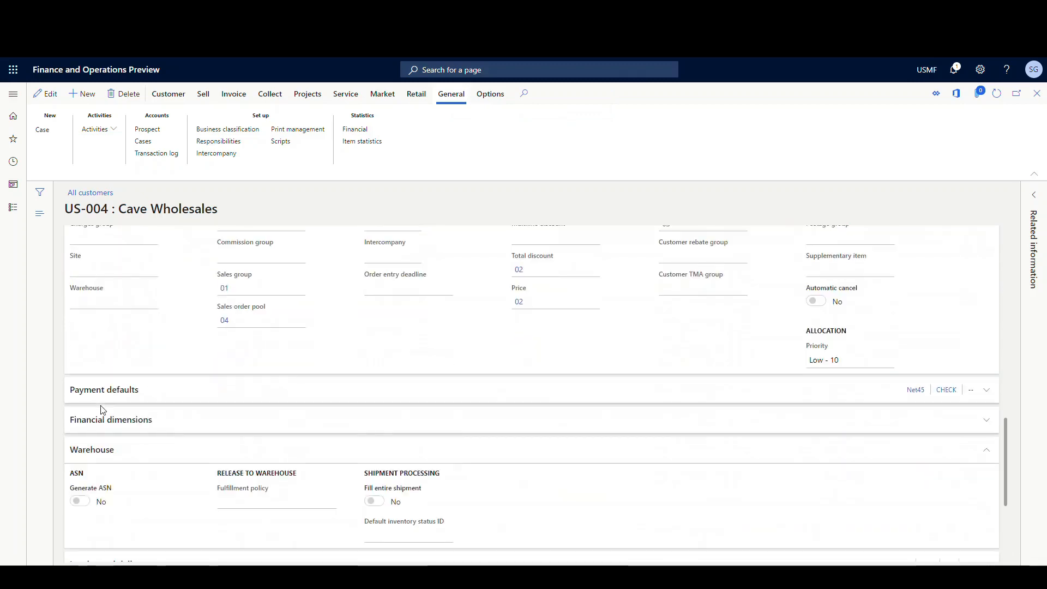
scroll(103, 407, down, 3)
scroll(102, 408, down, 2)
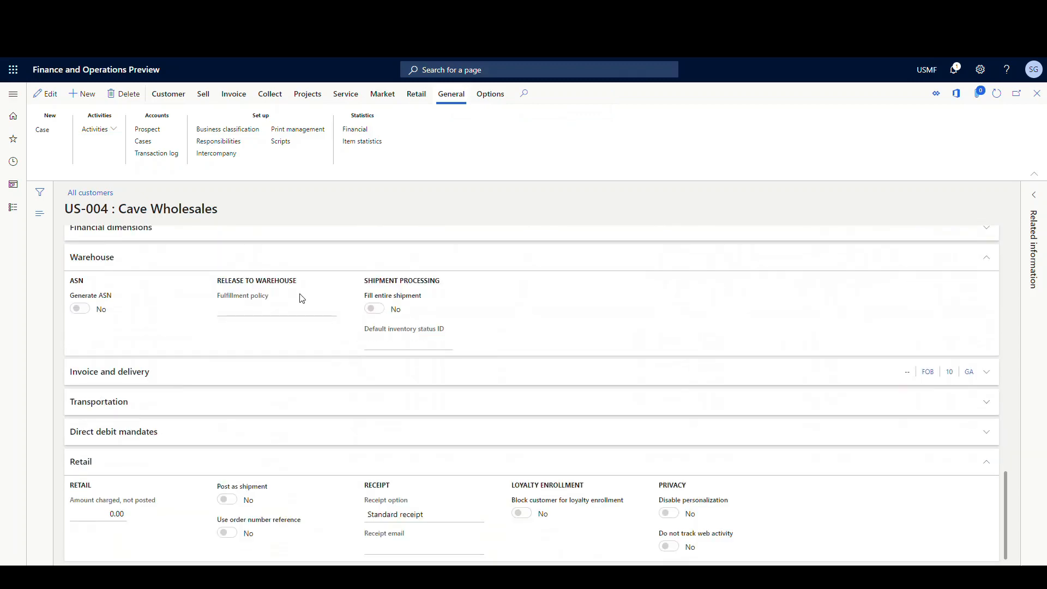
click(47, 93)
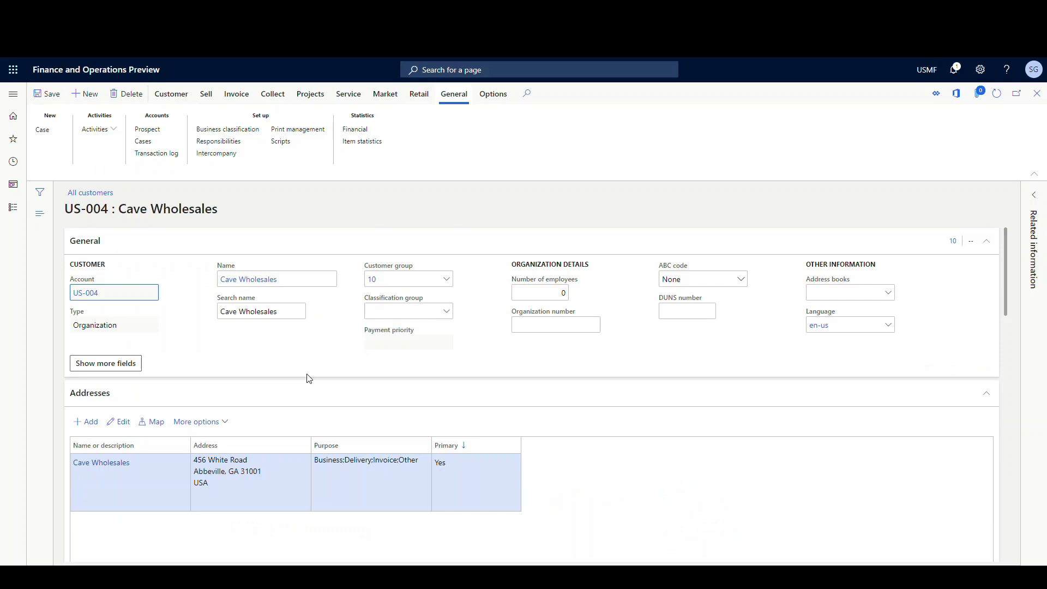
scroll(294, 433, down, 3)
scroll(295, 434, down, 5)
scroll(282, 404, down, 4)
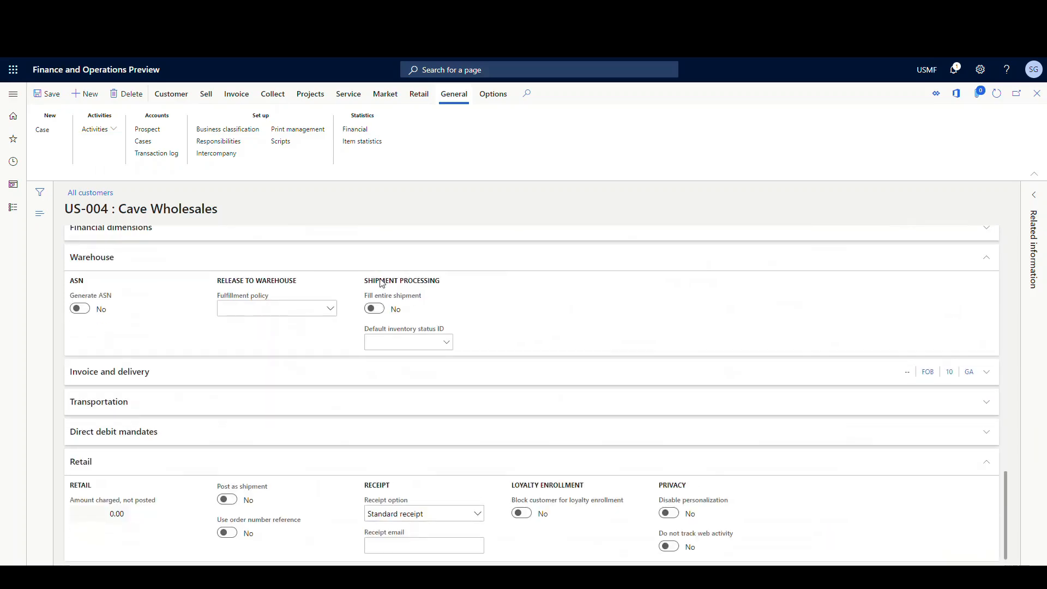
Step: Set the customer's Warehouse fulfillment policy to 100% Ship and save
click(330, 309)
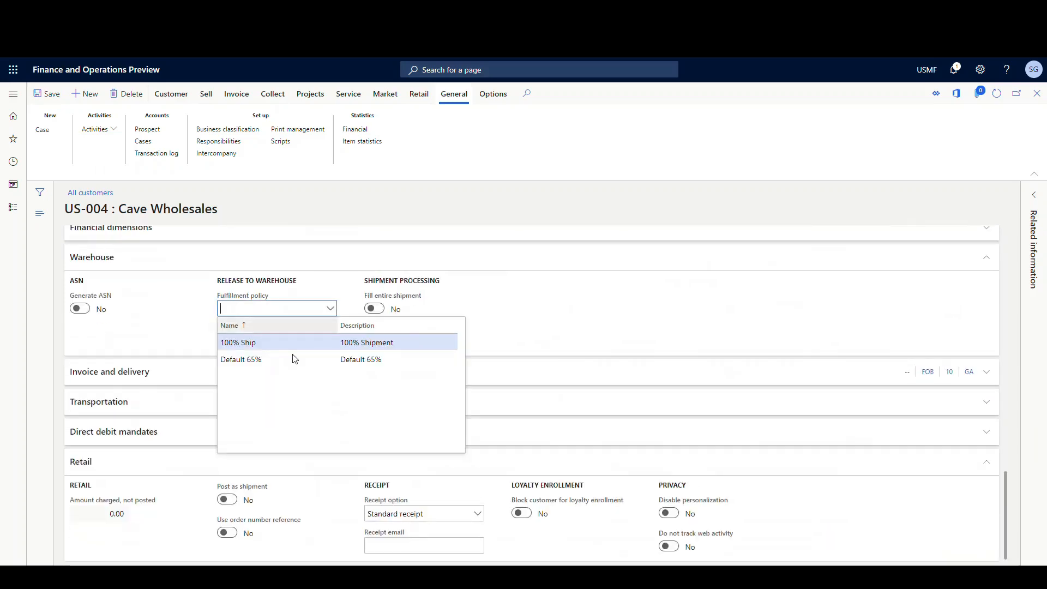
click(246, 342)
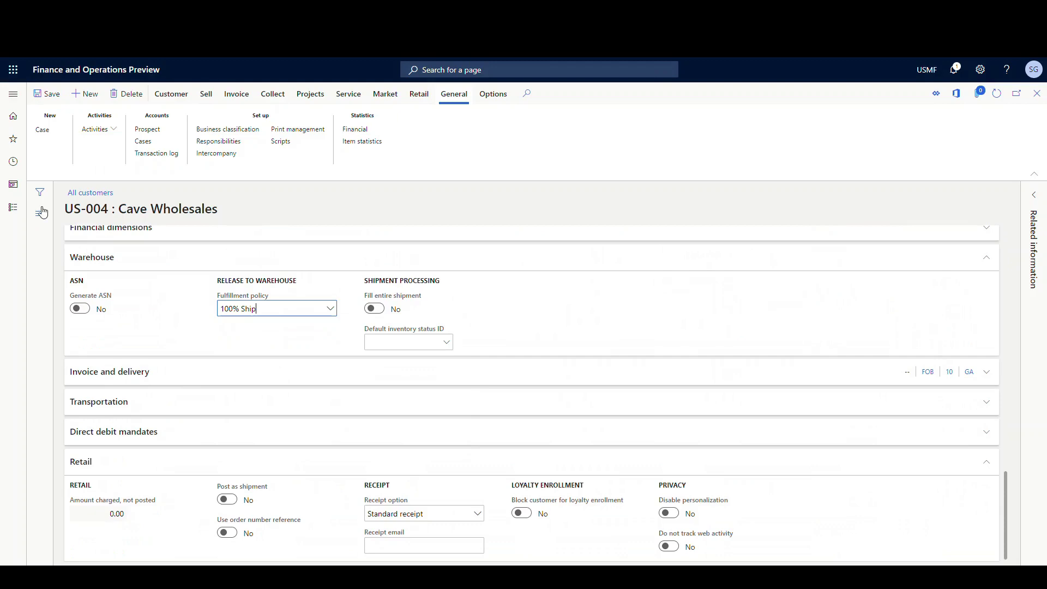
click(47, 95)
click(12, 96)
scroll(56, 214, down, 5)
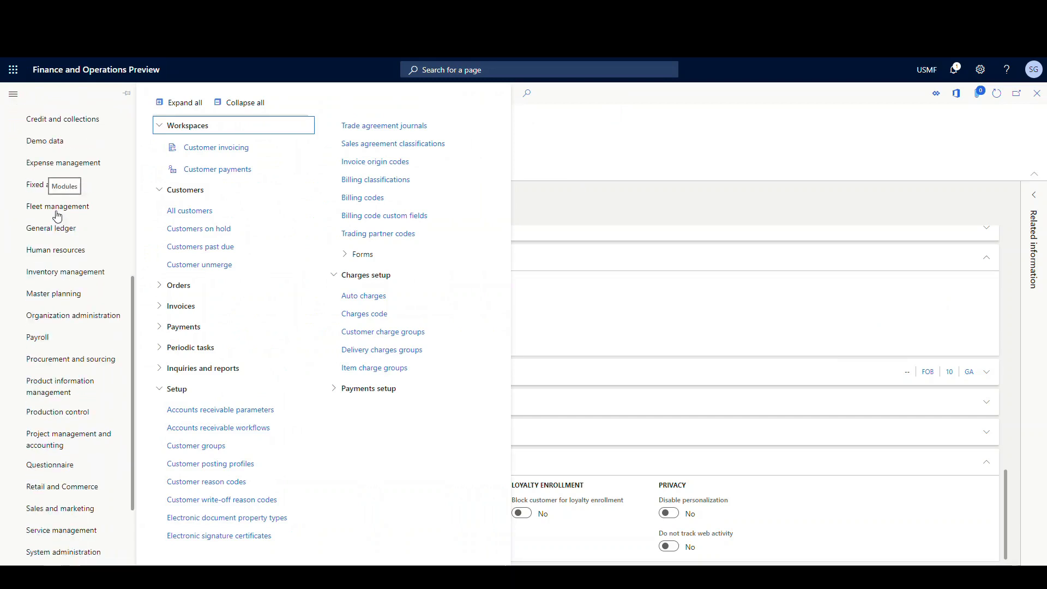
scroll(61, 245, down, 3)
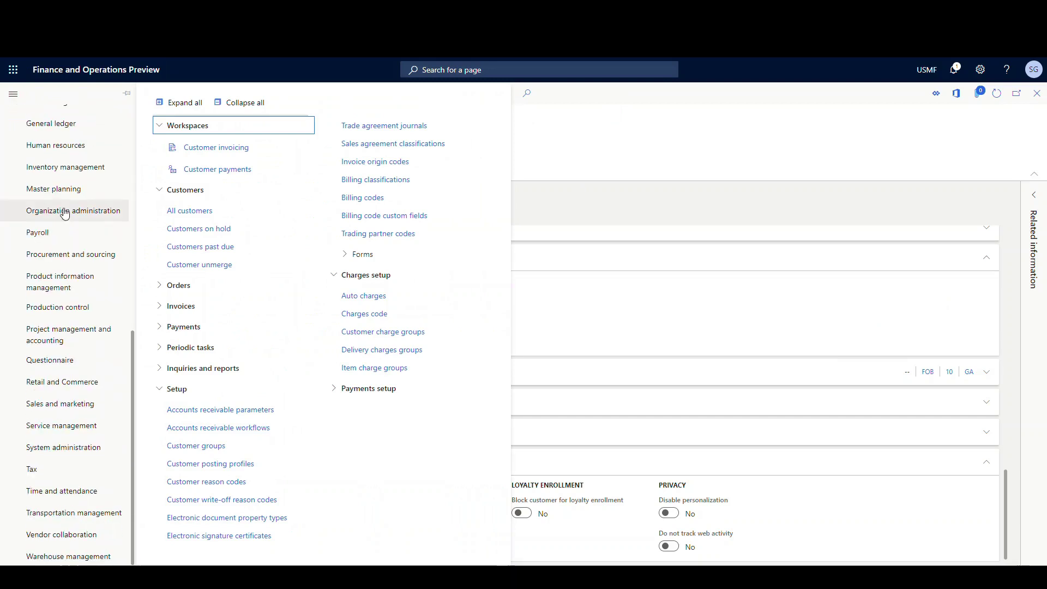
Step: From All sales orders, create a new order for customer US-004 with warehouse 24
click(60, 403)
click(192, 293)
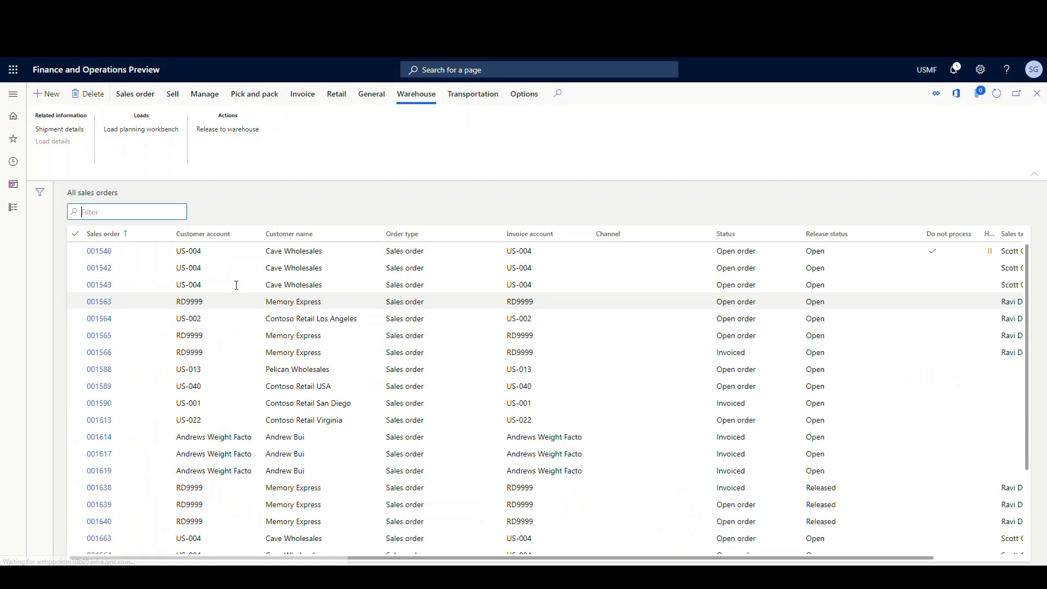
click(51, 98)
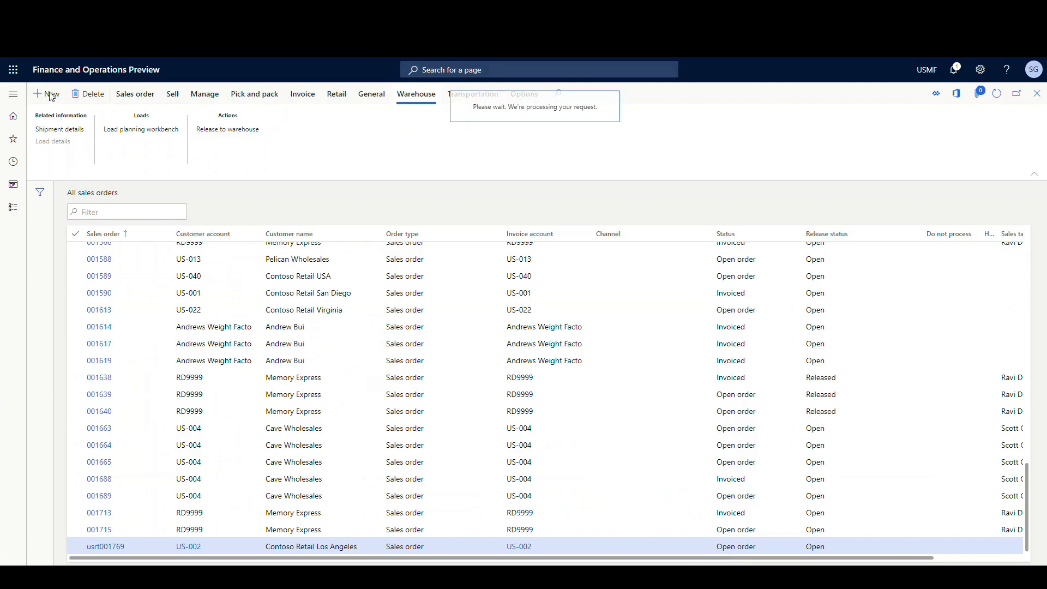
text(US-)
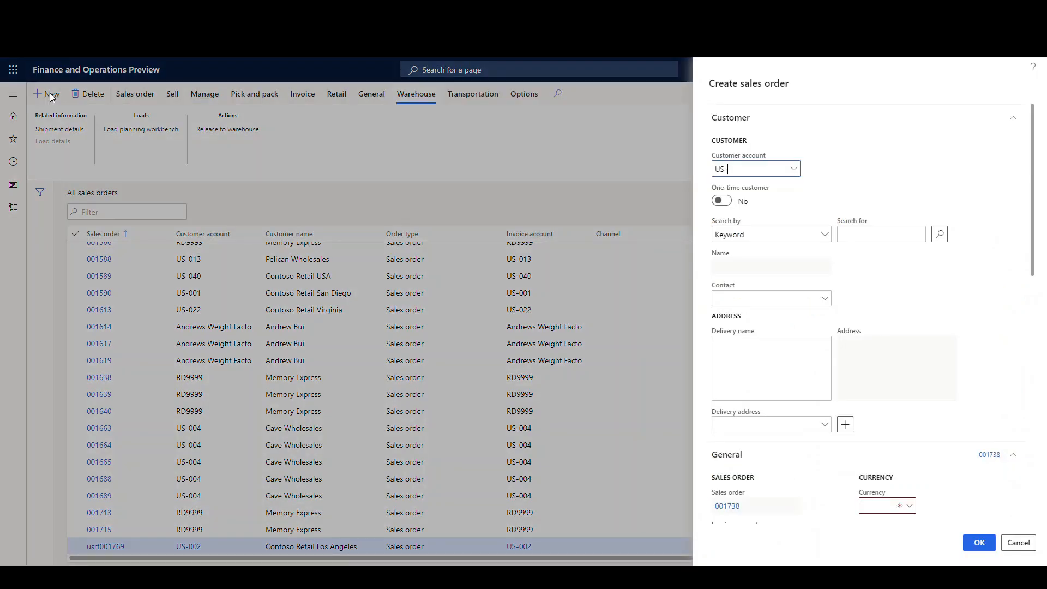
text(004)
key(Tab)
scroll(784, 328, down, 5)
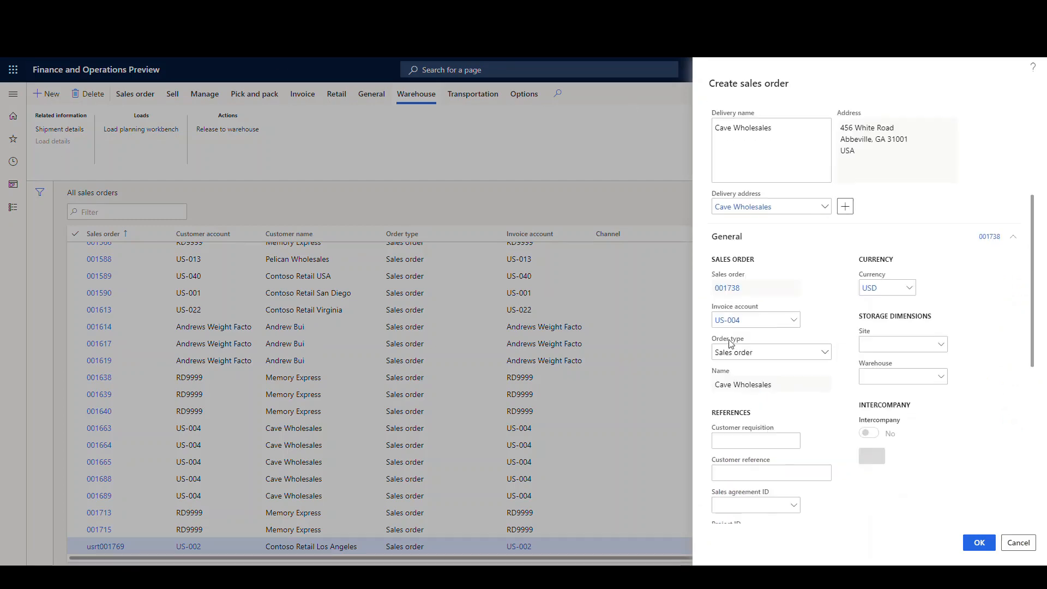
scroll(784, 305, down, 1)
click(884, 267)
text(24)
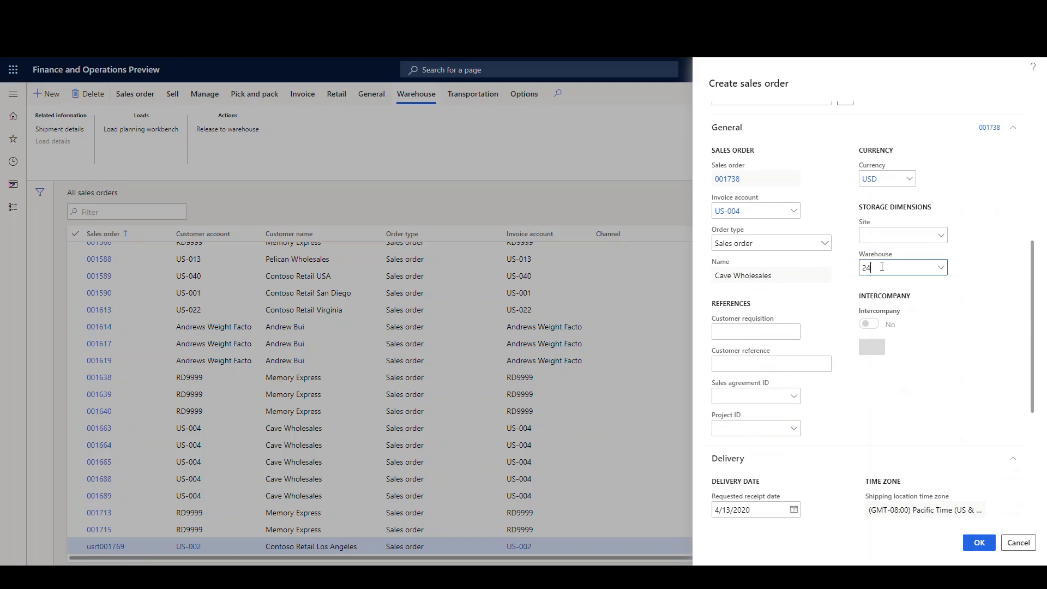
click(979, 542)
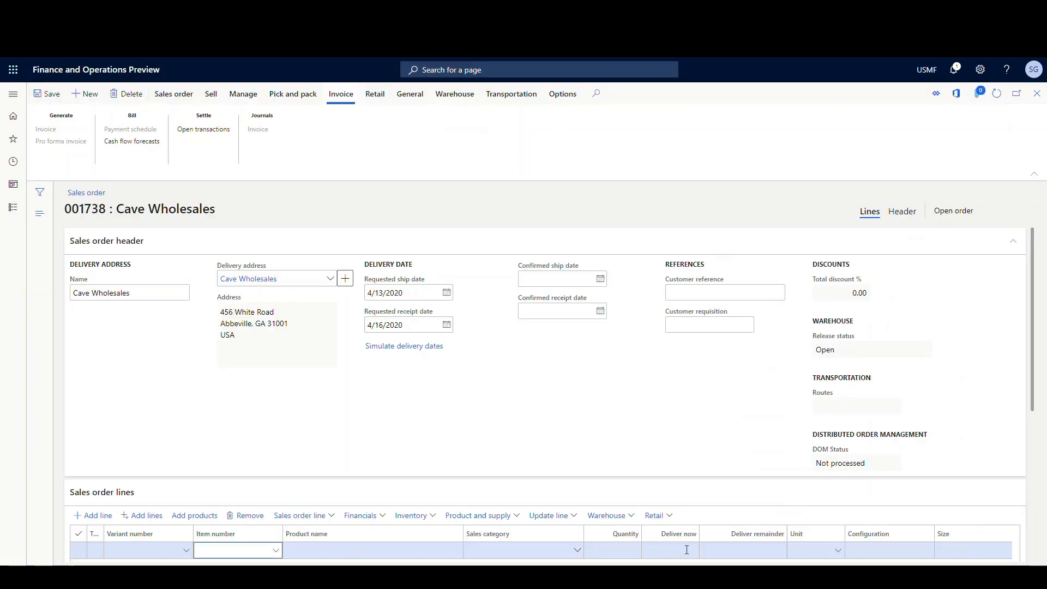
scroll(686, 549, down, 5)
Step: Add an order line for item A0001 with quantity 10
click(237, 283)
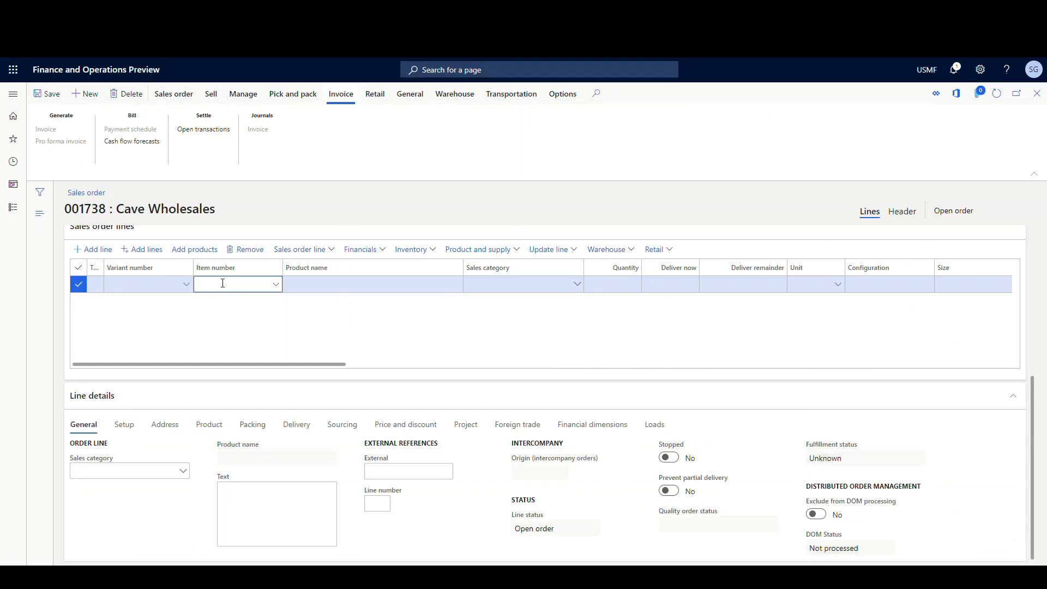
text(a0001)
key(Tab)
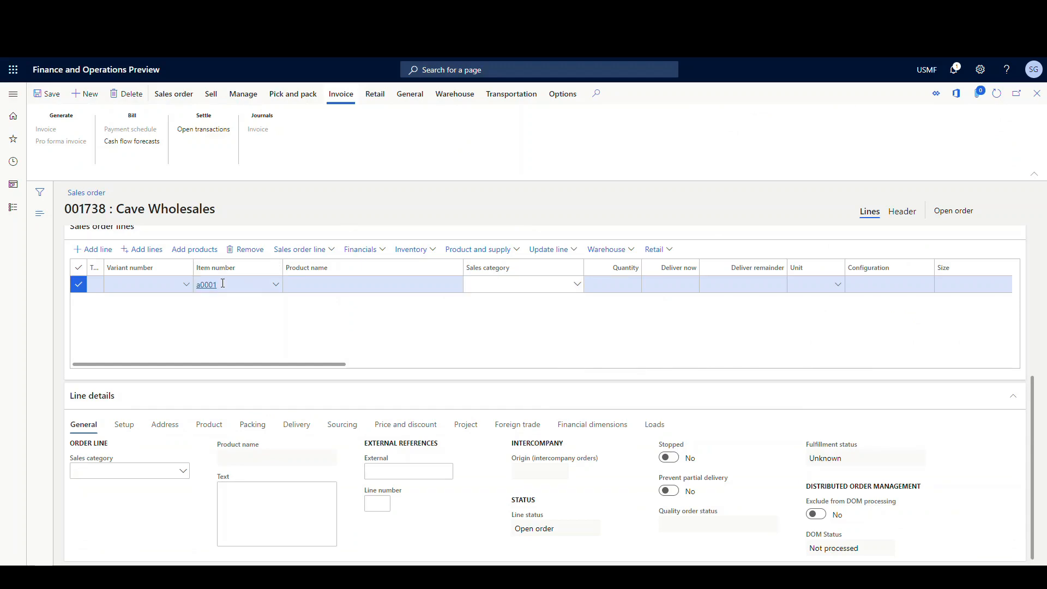
key(Tab)
text(1)
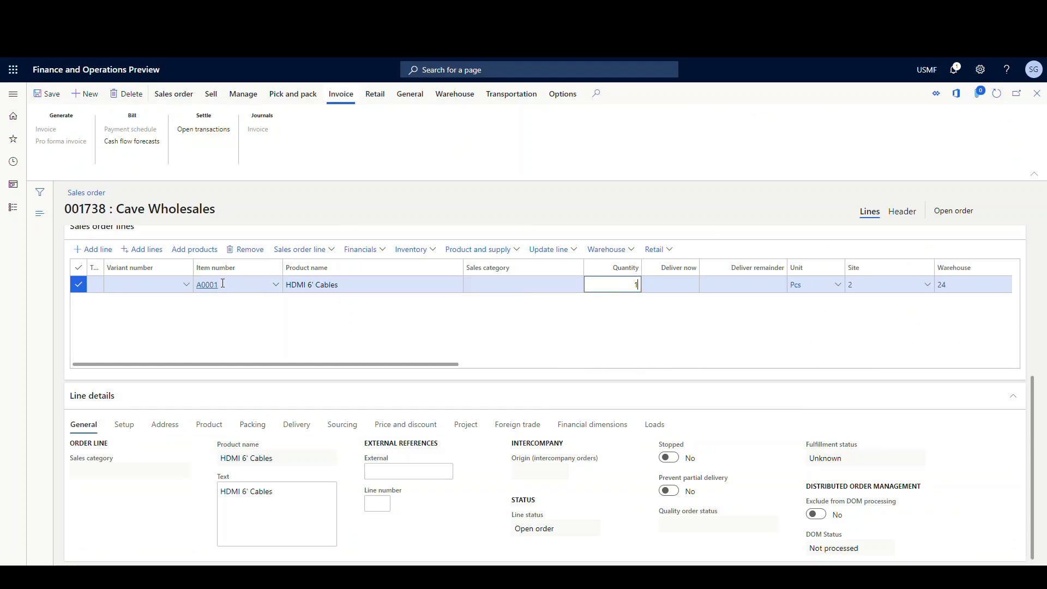
text(0)
key(Tab)
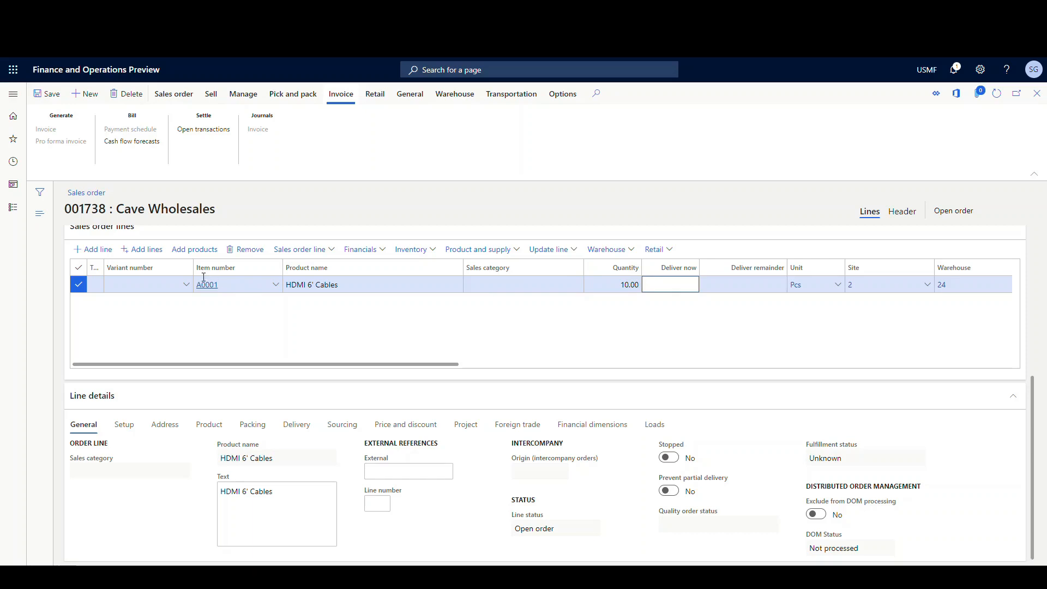
Step: Reserve 8.00 pieces of the line at site 2, warehouse 24
click(433, 249)
click(417, 291)
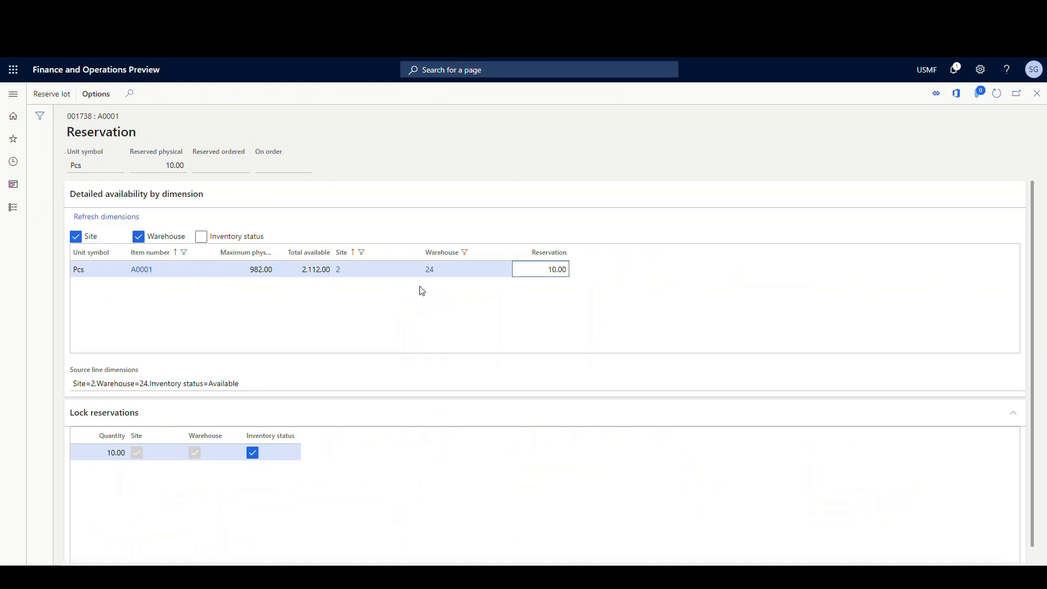
double_click(556, 269)
text(8)
key(Tab)
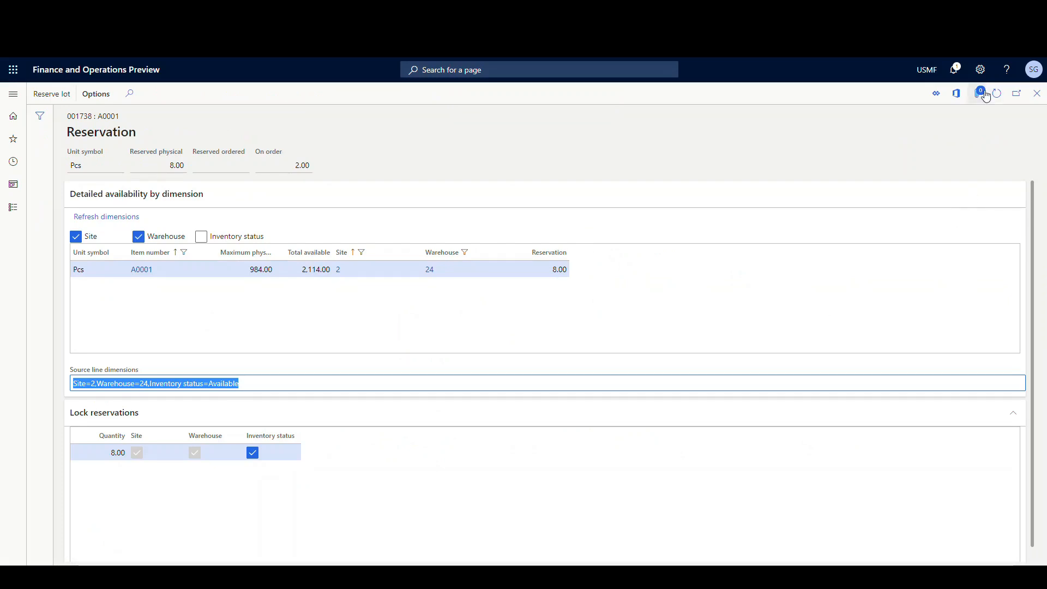
Step: Release order 001738 to the warehouse; it fails the 100% quantity fulfillment rate
click(1036, 93)
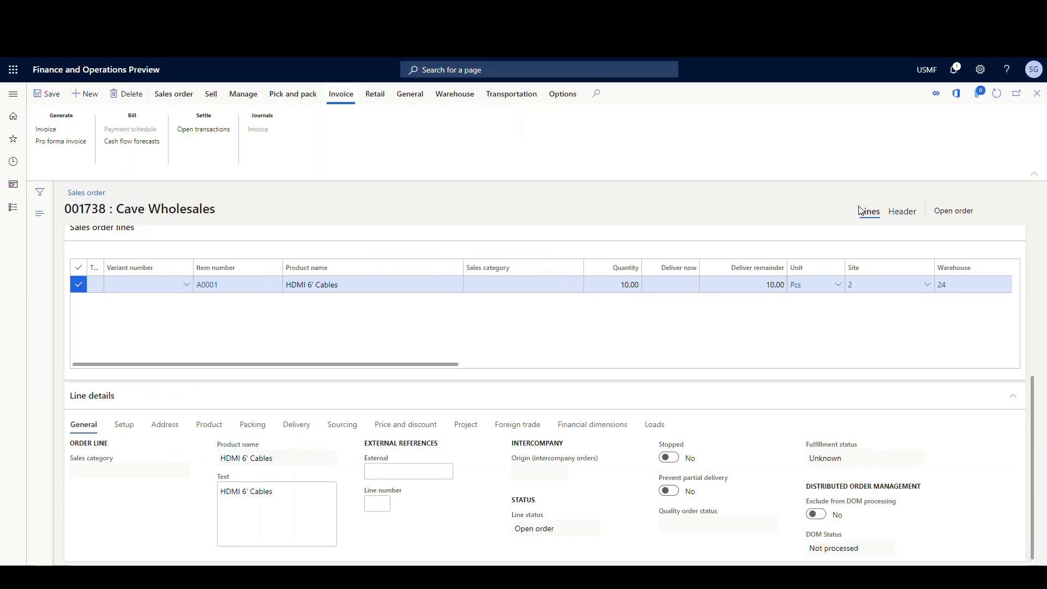
click(453, 96)
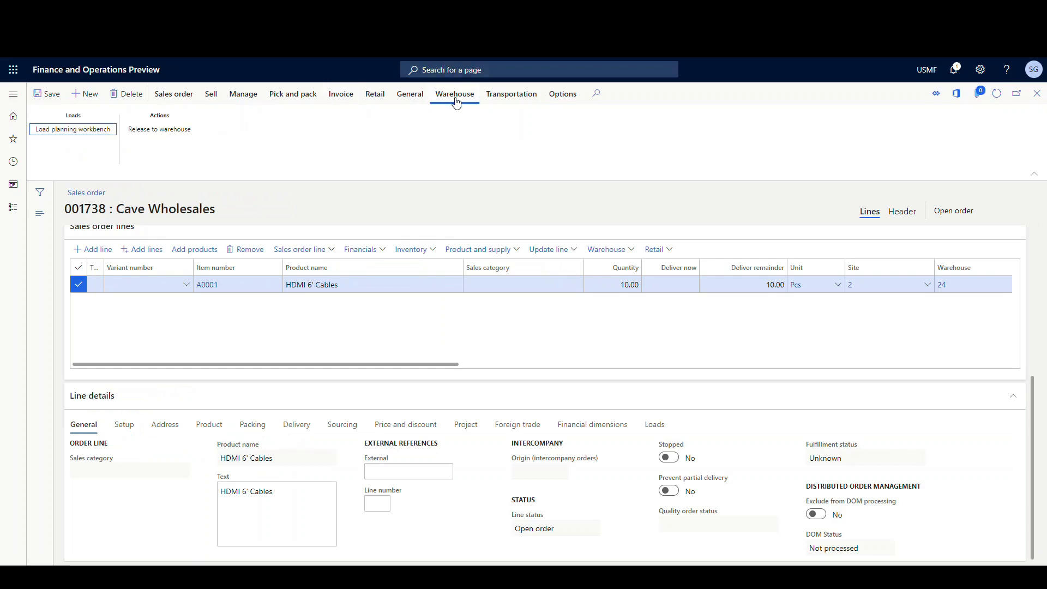
click(160, 130)
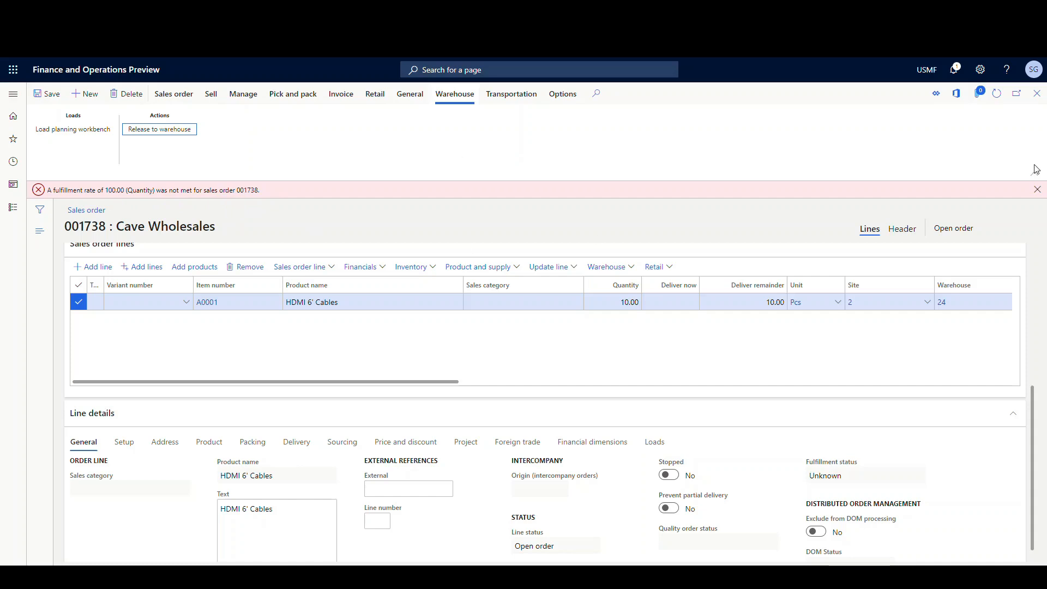
Step: Dismiss the fulfillment error and copy order number 001738 from the title
click(1038, 190)
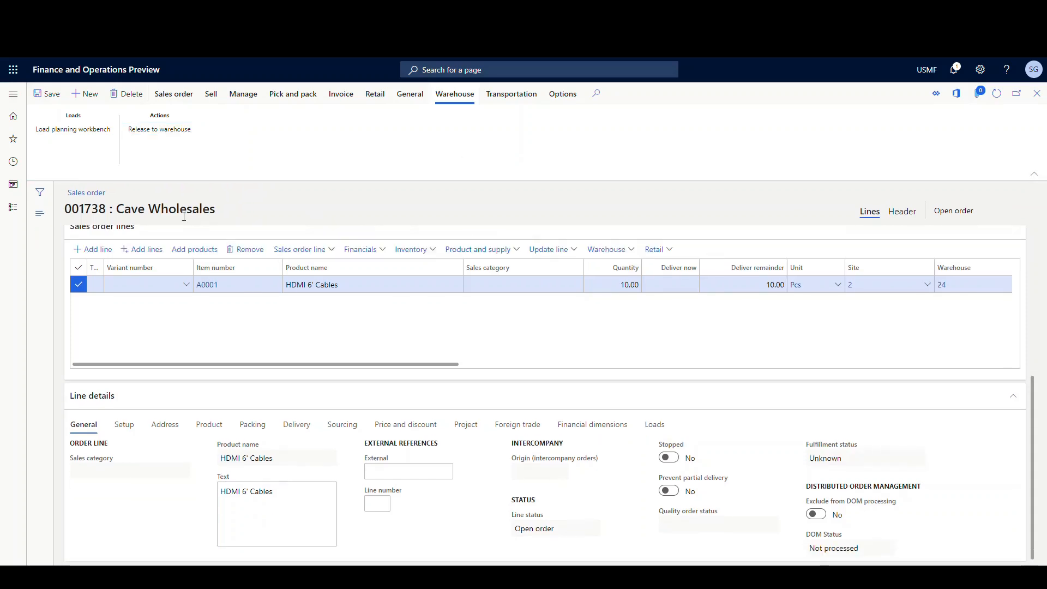
drag(107, 209, 65, 208)
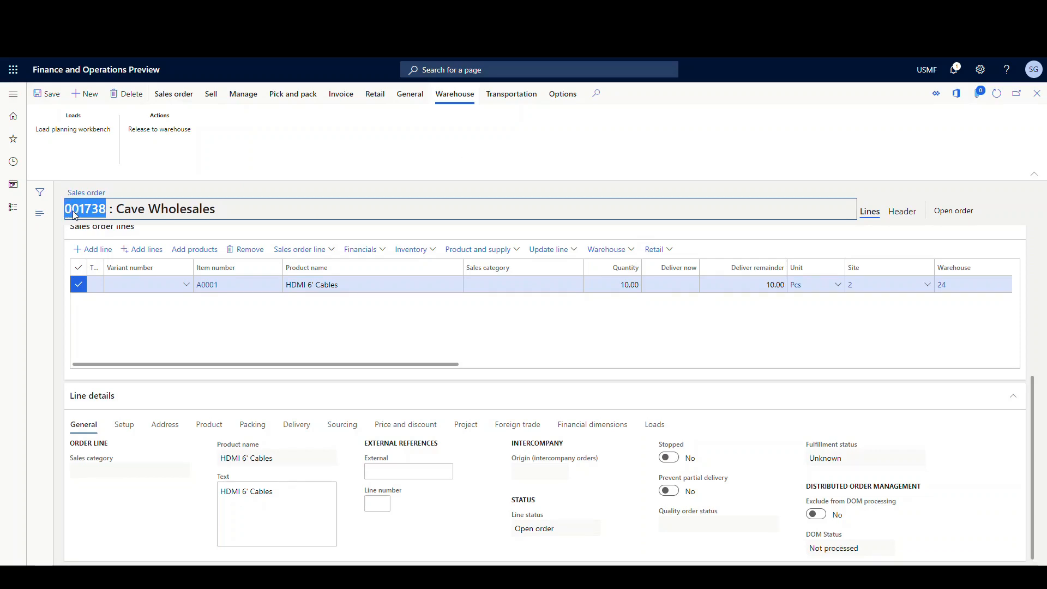
right_click(74, 211)
click(122, 219)
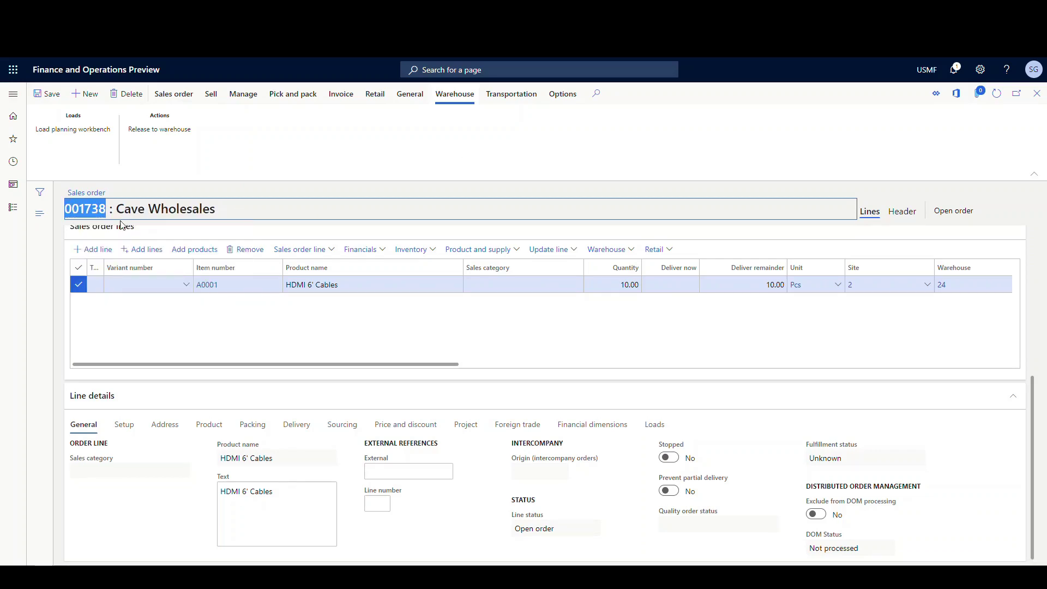
Step: Go to Warehouse management > Release to warehouse > Automatic release of sales orders
click(13, 93)
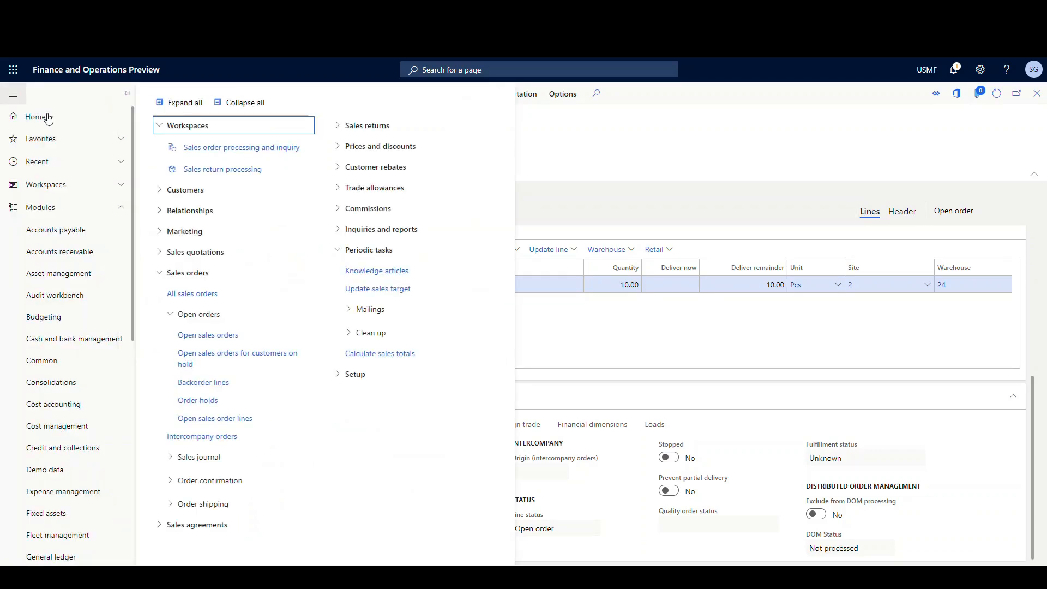
scroll(38, 311, down, 8)
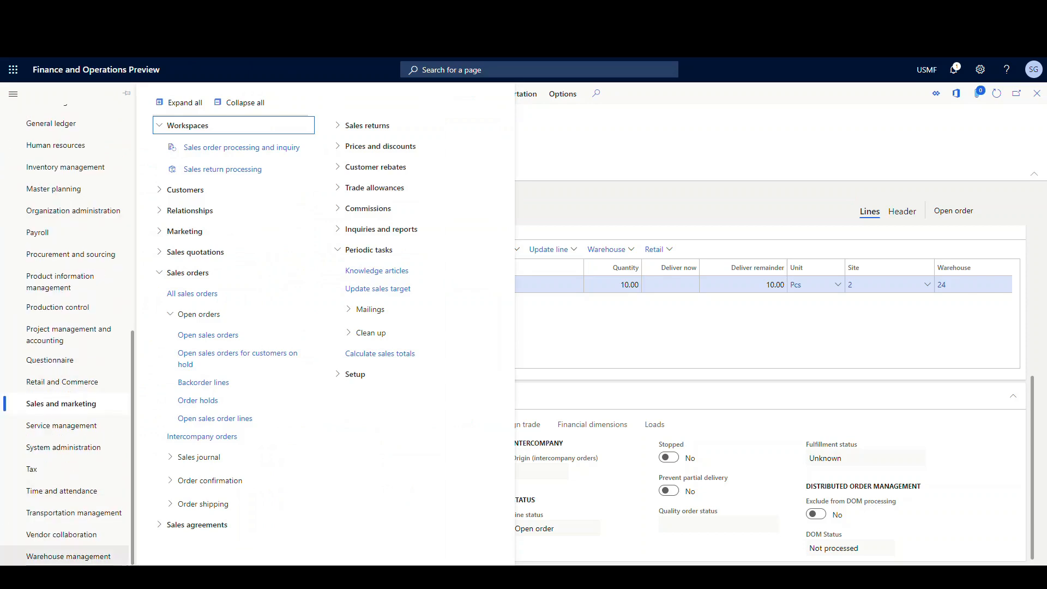
click(70, 557)
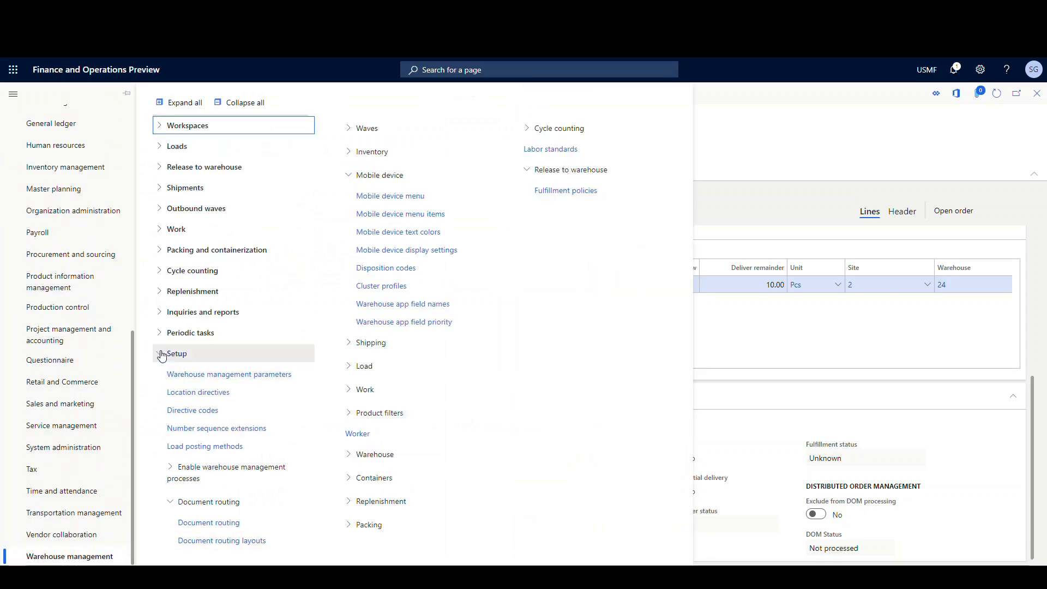
click(177, 354)
click(160, 167)
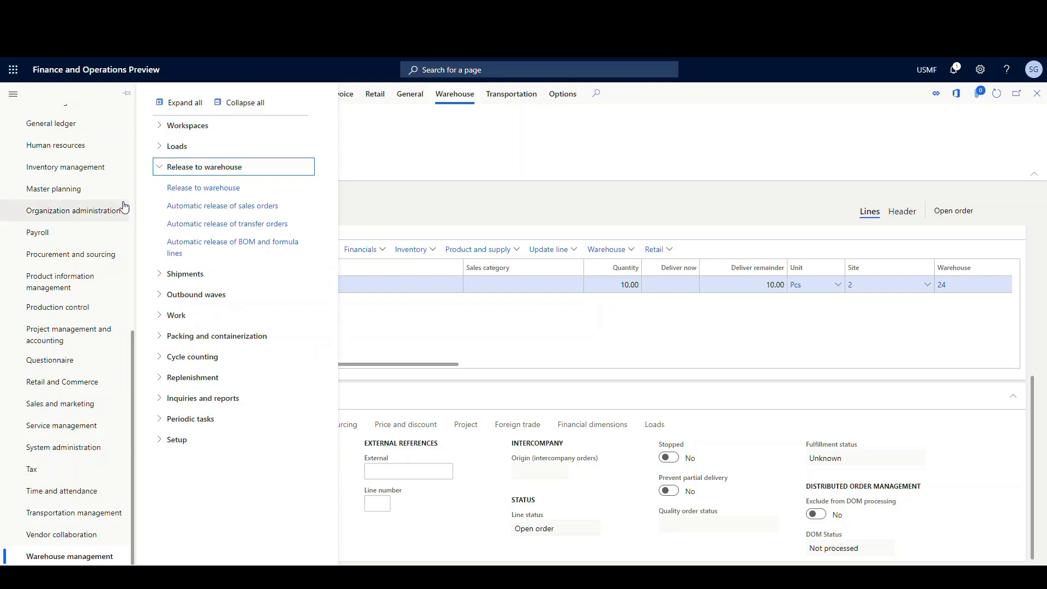
click(222, 206)
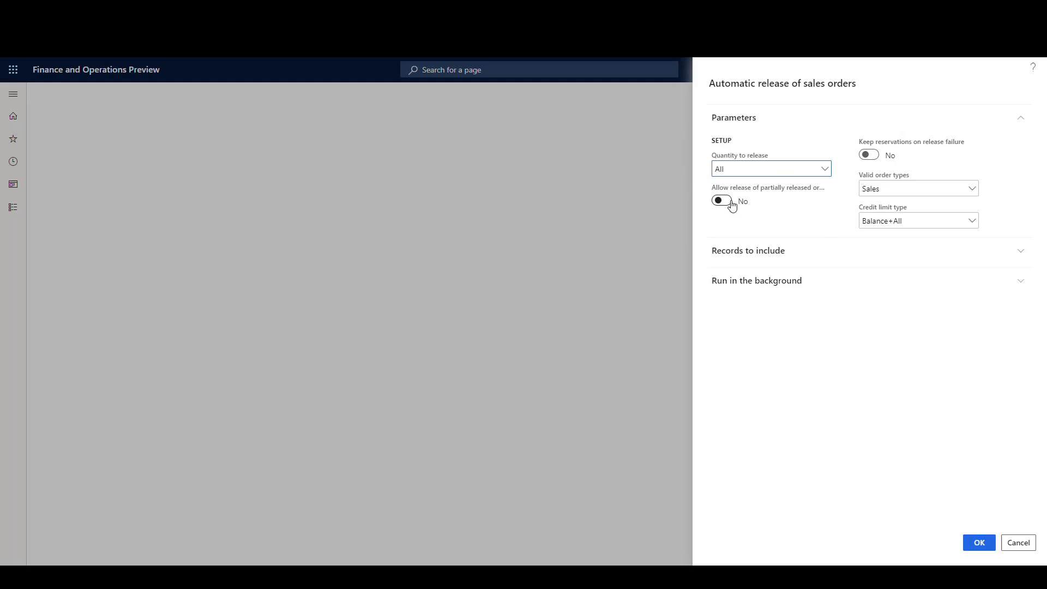
Step: Set Quantity to release to Physical reserved, allow partially released orders, keep reservations on release failure
click(826, 171)
click(826, 171)
click(723, 201)
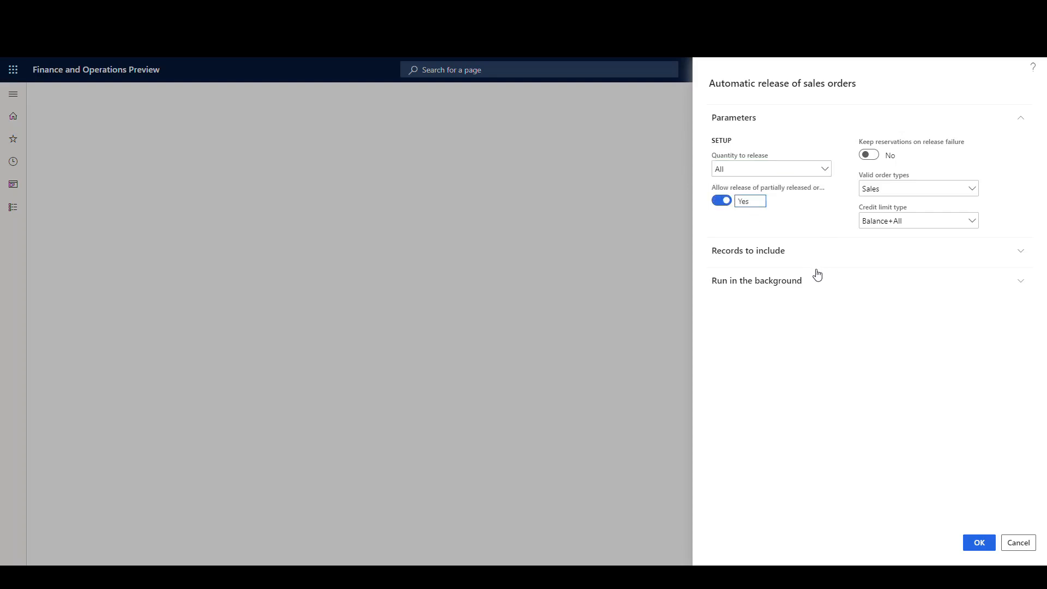
click(826, 169)
click(768, 200)
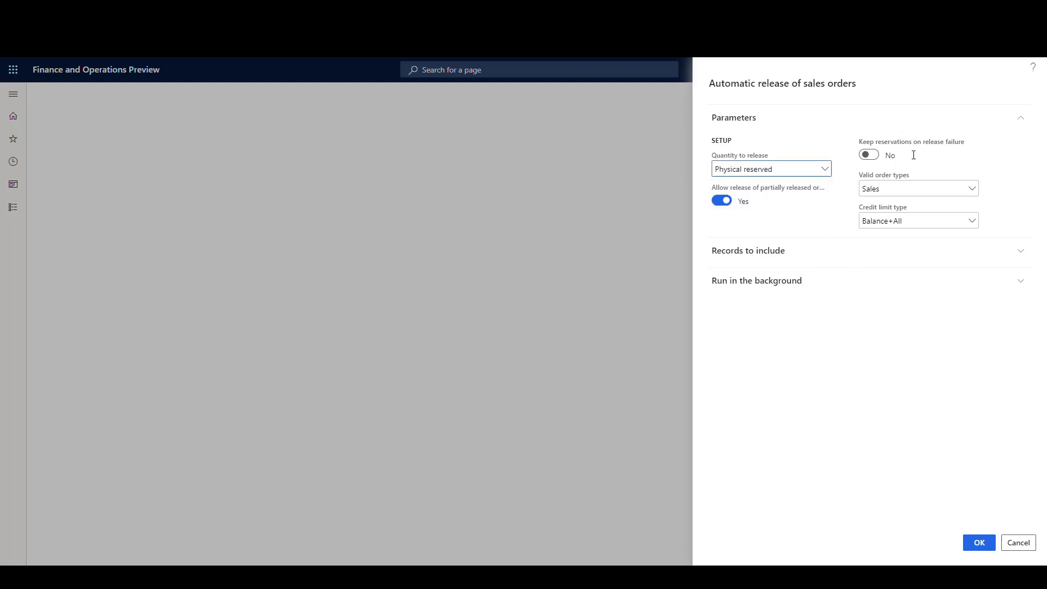
click(868, 156)
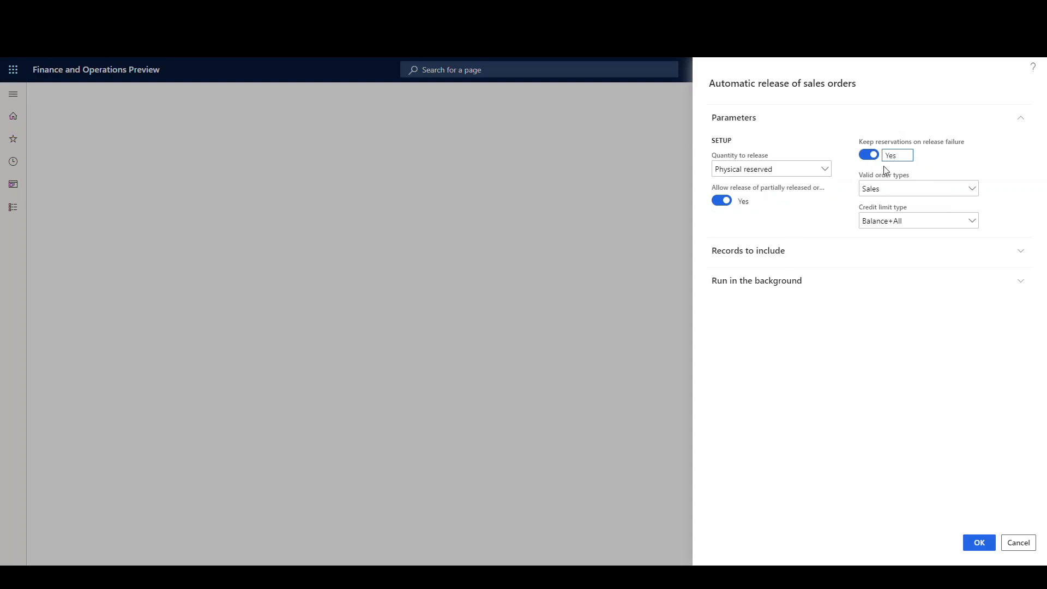
Step: Add a Sales orders range on field Sales order with criteria 001738 to the release query
click(775, 252)
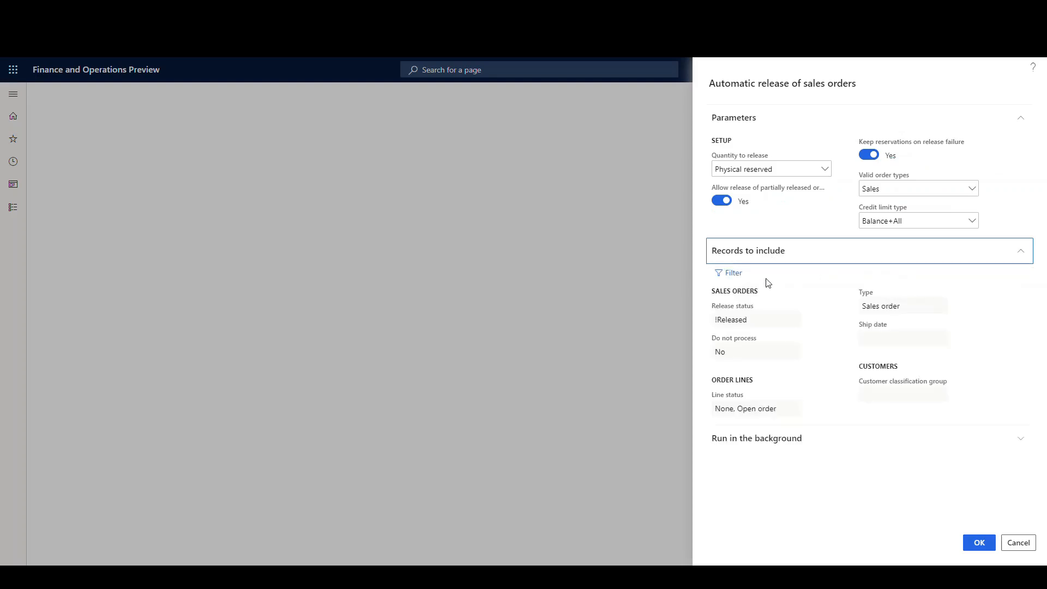
click(733, 274)
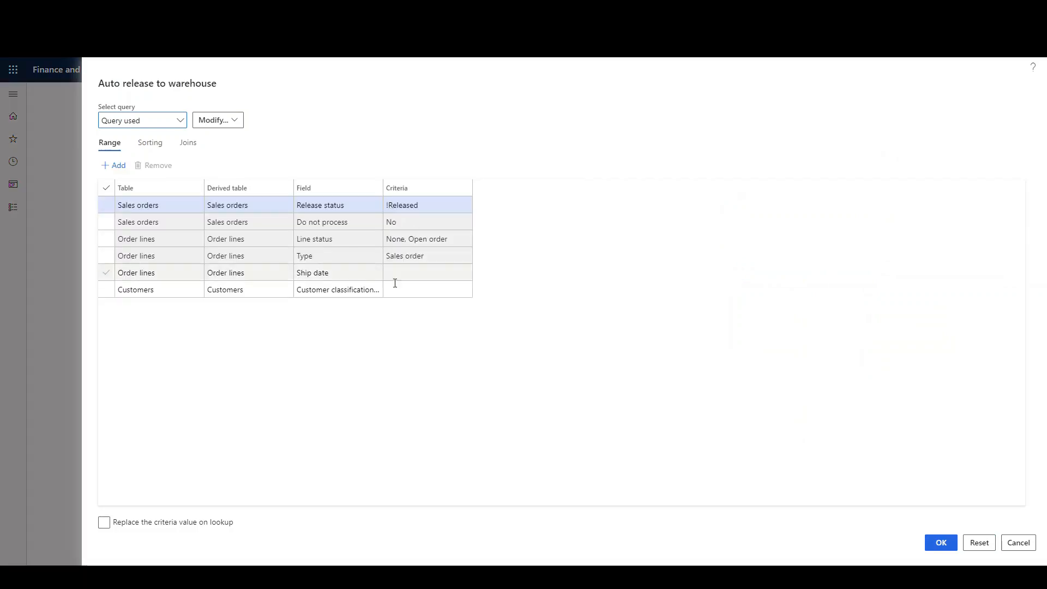
click(118, 165)
click(376, 205)
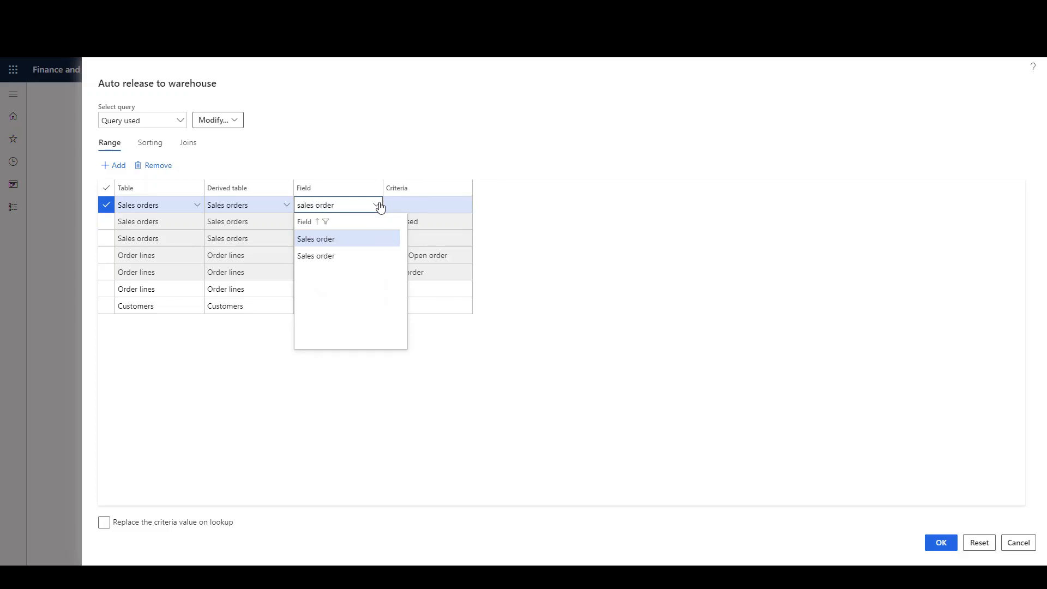
click(401, 204)
text(001738)
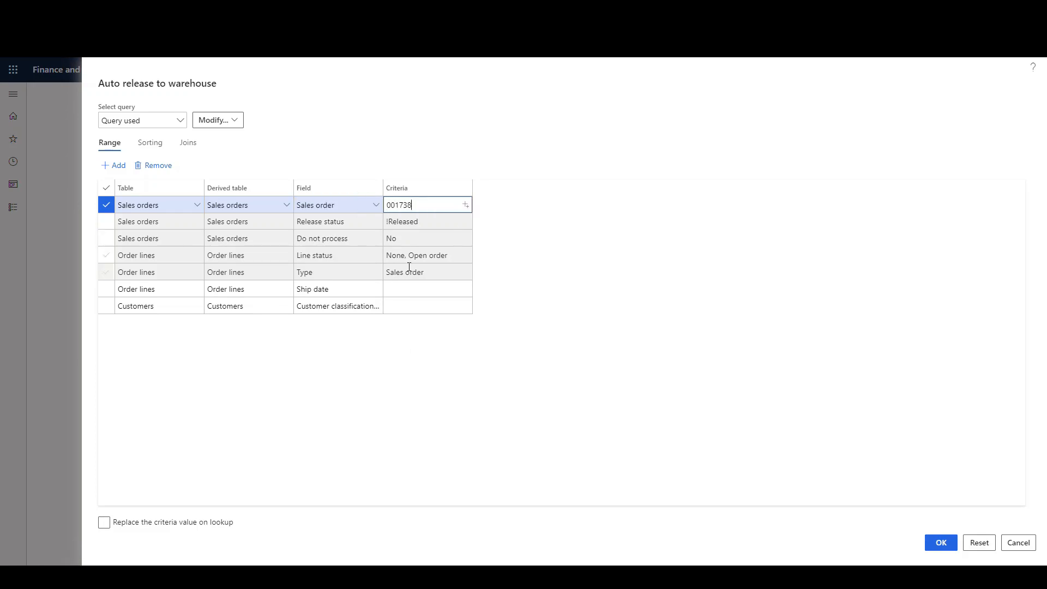
click(939, 542)
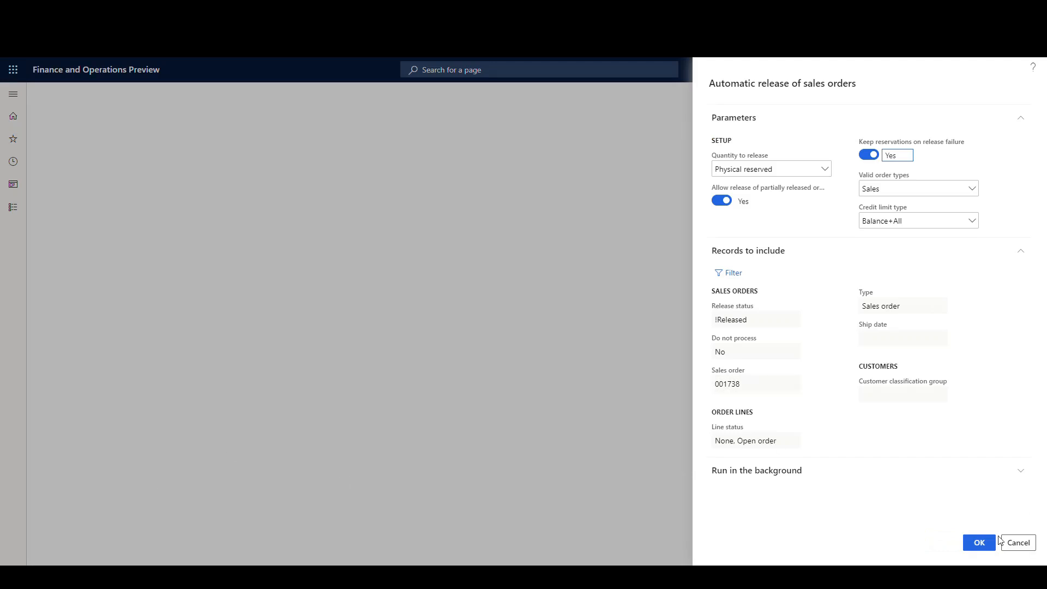
Step: Run the release and view the Auto release to warehouse message: 001738 not released, rate 100.00 unmet
click(978, 542)
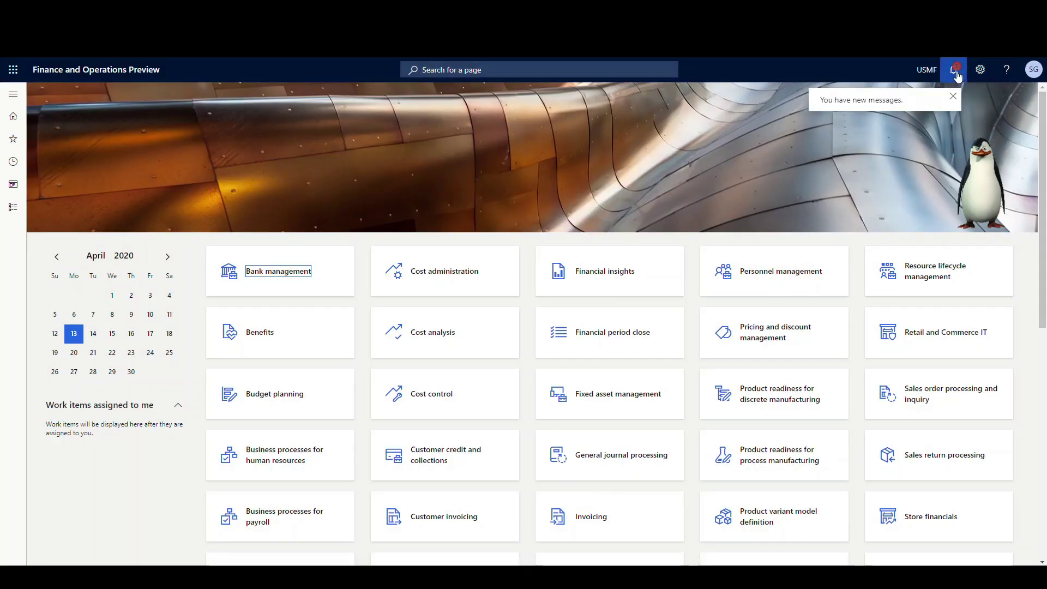
click(954, 70)
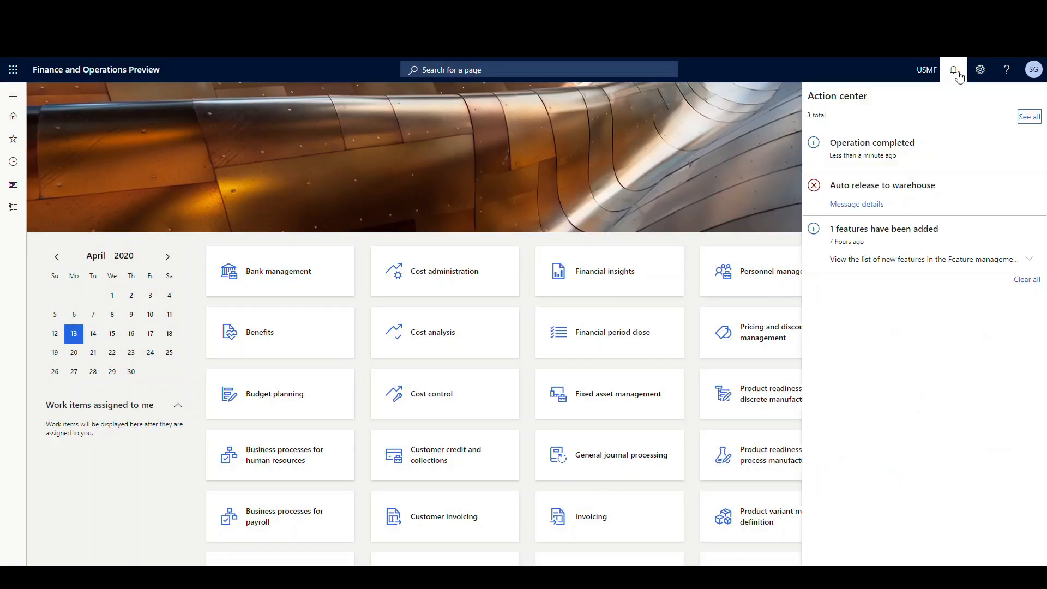
click(856, 203)
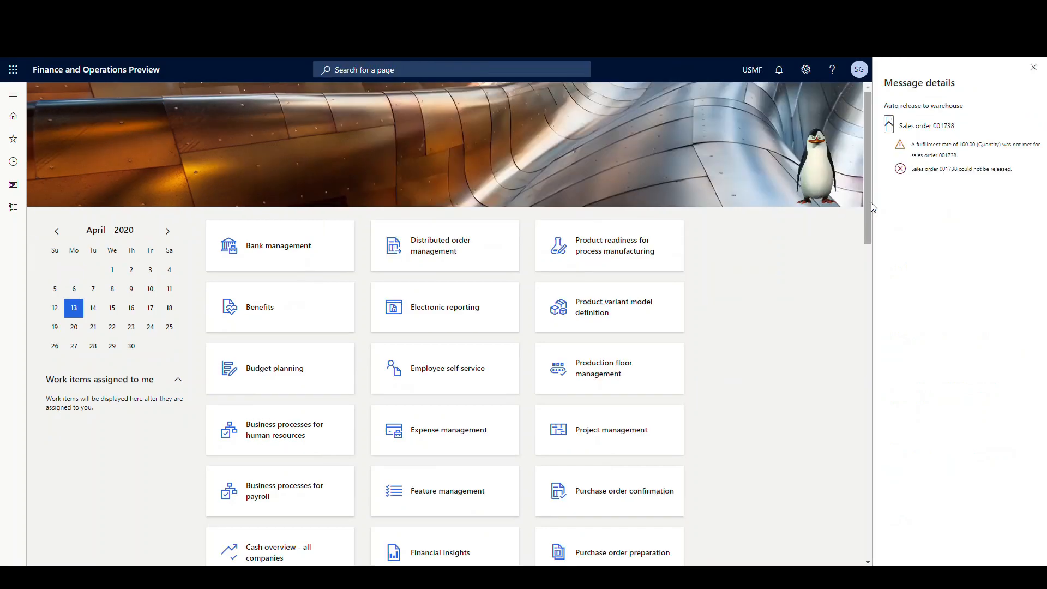